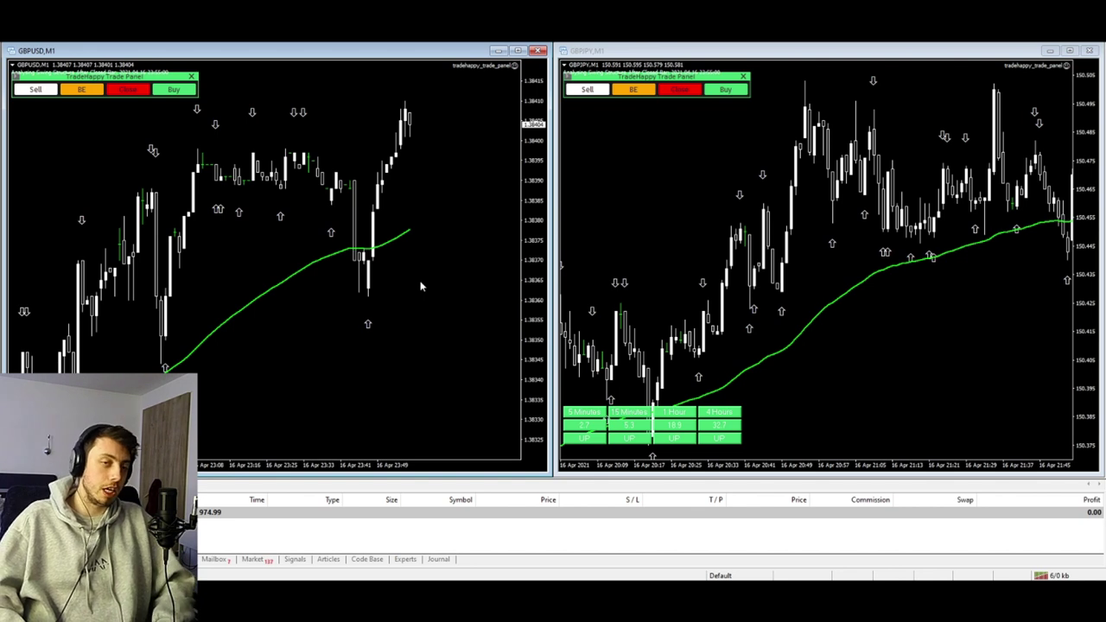
- Switch to the TradeHappy Patreon page and review the perks of each membership level, from Bronze Trader to Emerald Trader
{"action": "left_click", "coordinate": [677, 235]}
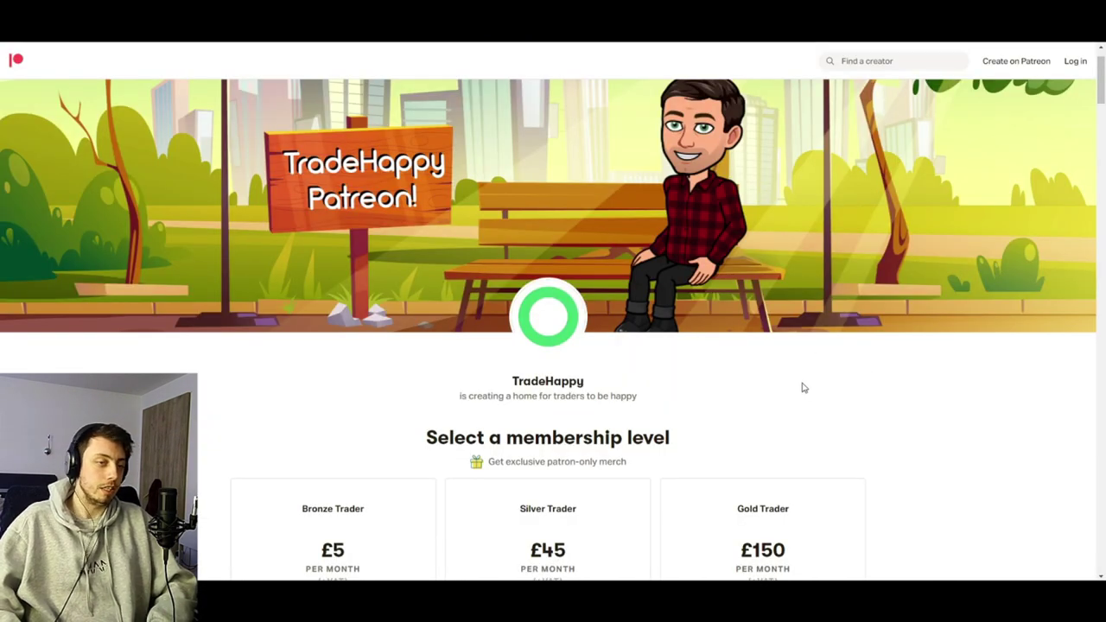
{"action": "scroll", "coordinate": [802, 388], "scroll_direction": "down", "scroll_amount": 3}
{"action": "scroll", "coordinate": [951, 384], "scroll_direction": "down", "scroll_amount": 2}
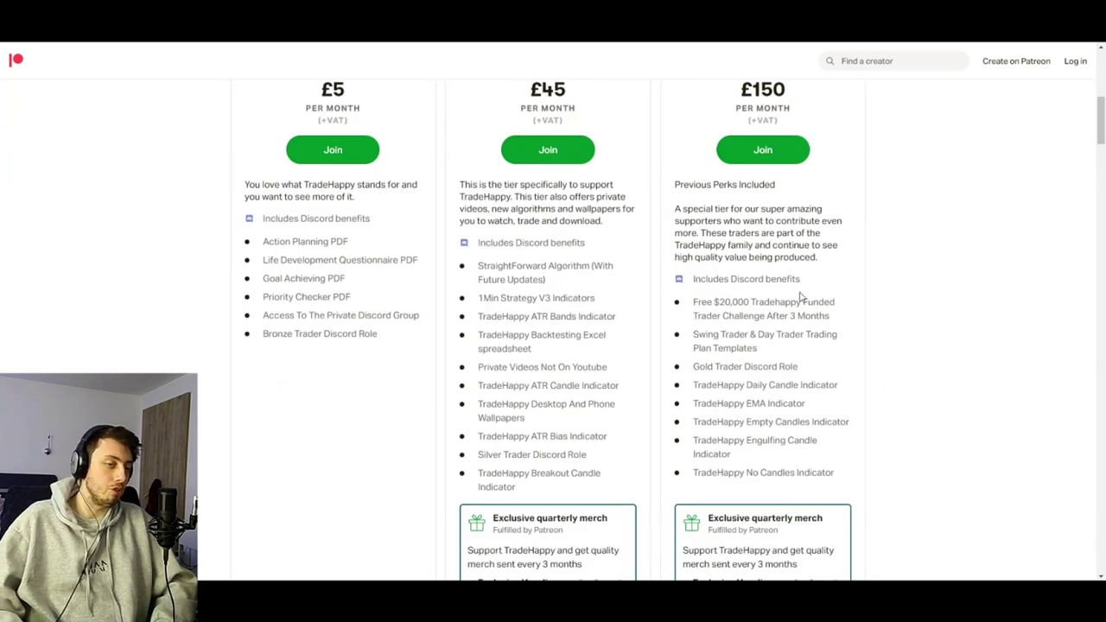
{"action": "scroll", "coordinate": [432, 155], "scroll_direction": "up", "scroll_amount": 3}
{"action": "left_click_drag", "start_coordinate": [530, 276], "coordinate": [601, 277]}
{"action": "left_click", "coordinate": [560, 291]}
{"action": "scroll", "coordinate": [678, 354], "scroll_direction": "down", "scroll_amount": 3}
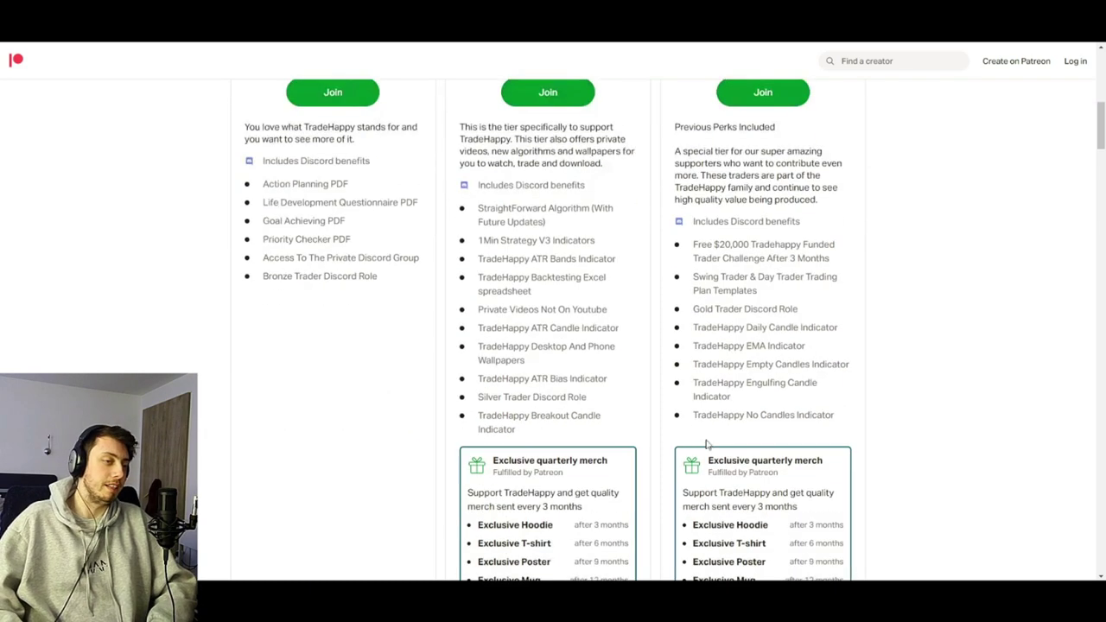
{"action": "scroll", "coordinate": [681, 389], "scroll_direction": "up", "scroll_amount": 3}
{"action": "scroll", "coordinate": [682, 428], "scroll_direction": "down", "scroll_amount": 15}
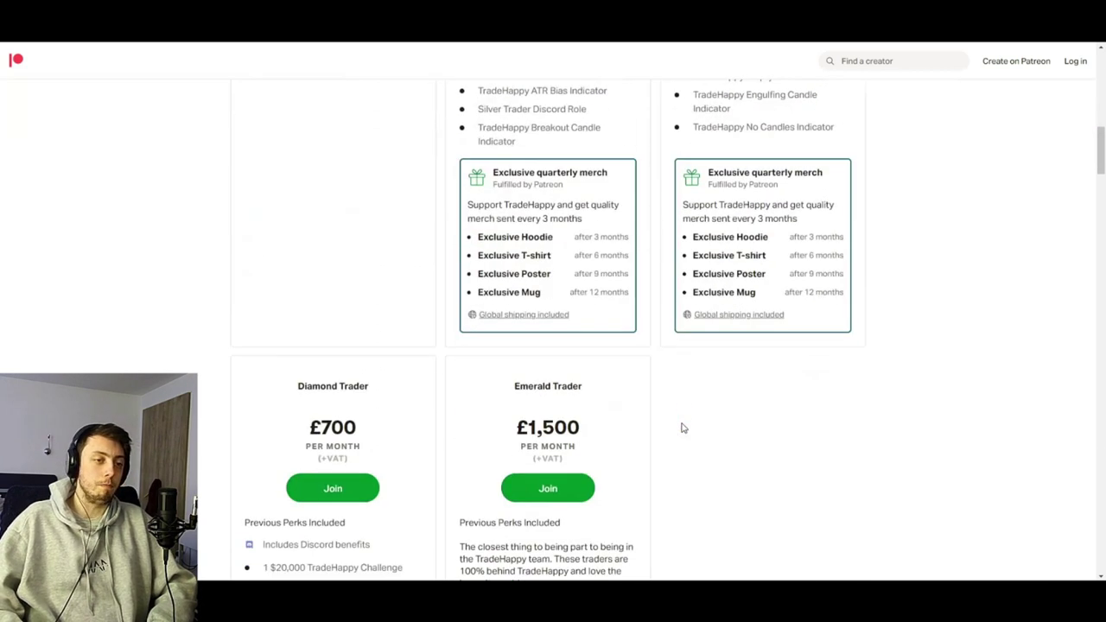
{"action": "scroll", "coordinate": [682, 428], "scroll_direction": "down", "scroll_amount": 3}
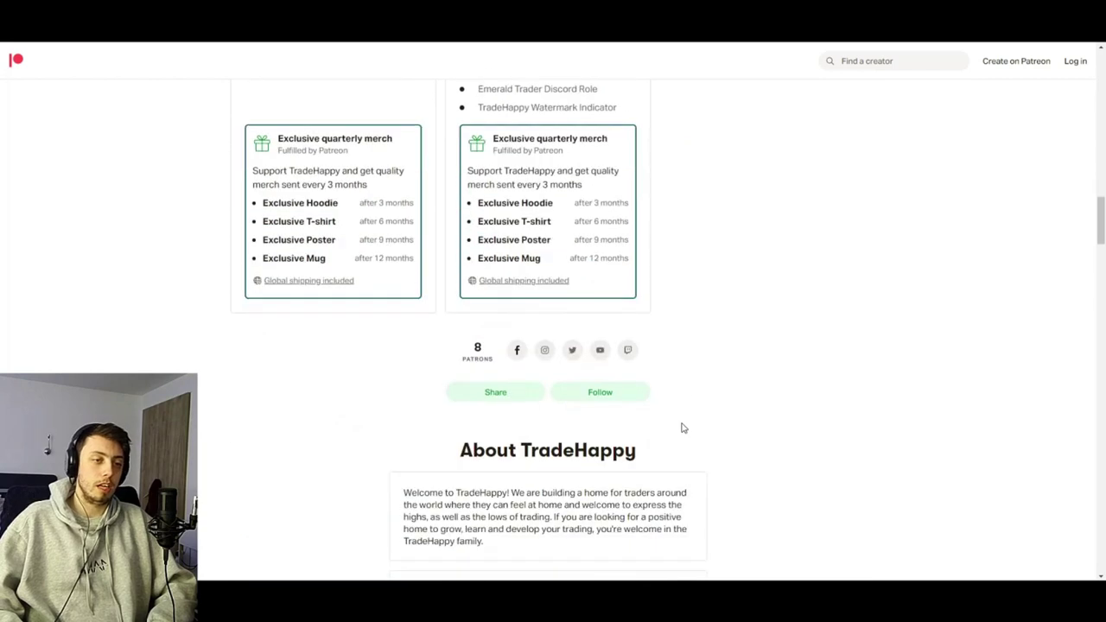
{"action": "scroll", "coordinate": [682, 428], "scroll_direction": "up", "scroll_amount": 10}
{"action": "scroll", "coordinate": [683, 428], "scroll_direction": "up", "scroll_amount": 15}
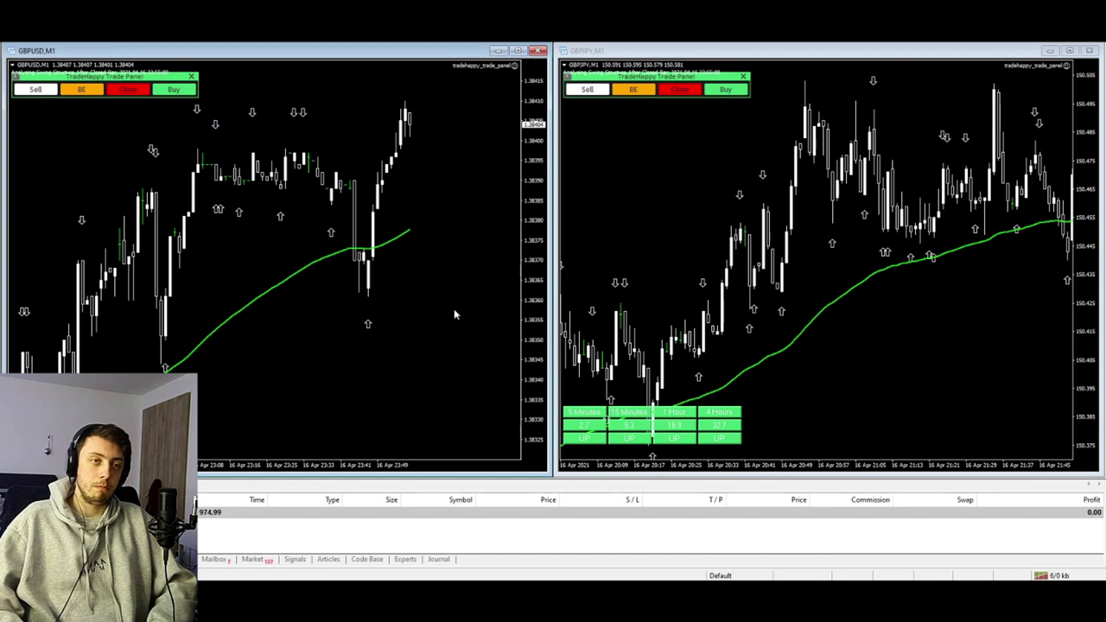
- Open the list of indicators applied to the GBPUSD M1 chart and select TH-CustomSwings
{"action": "right_click", "coordinate": [454, 308]}
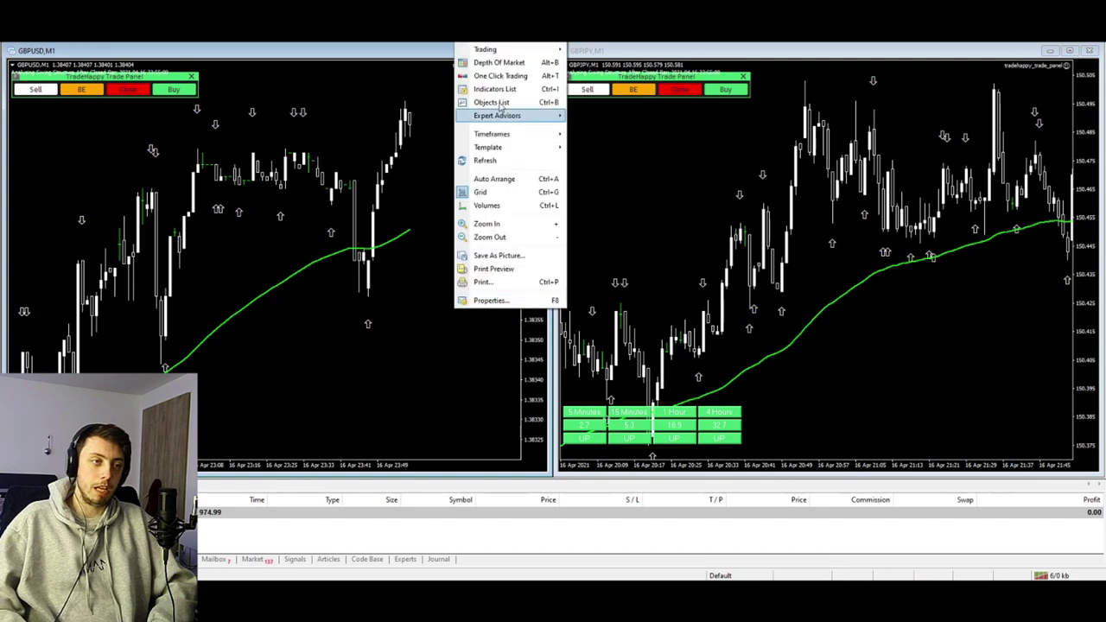
{"action": "left_click", "coordinate": [494, 89]}
{"action": "left_click_drag", "start_coordinate": [118, 54], "coordinate": [550, 210]}
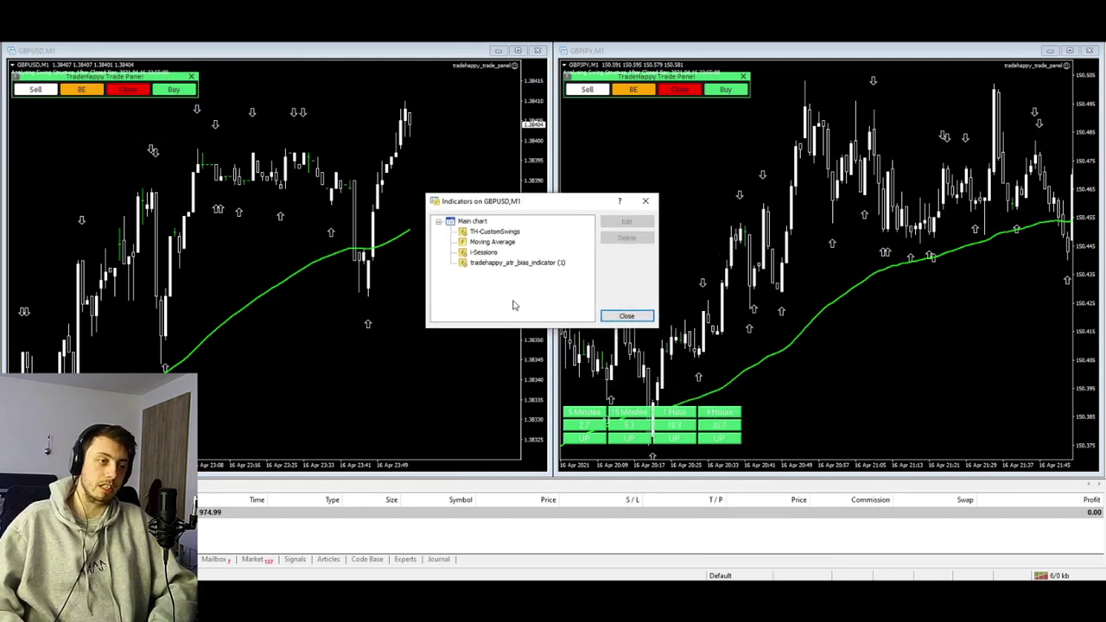
{"action": "left_click", "coordinate": [517, 234]}
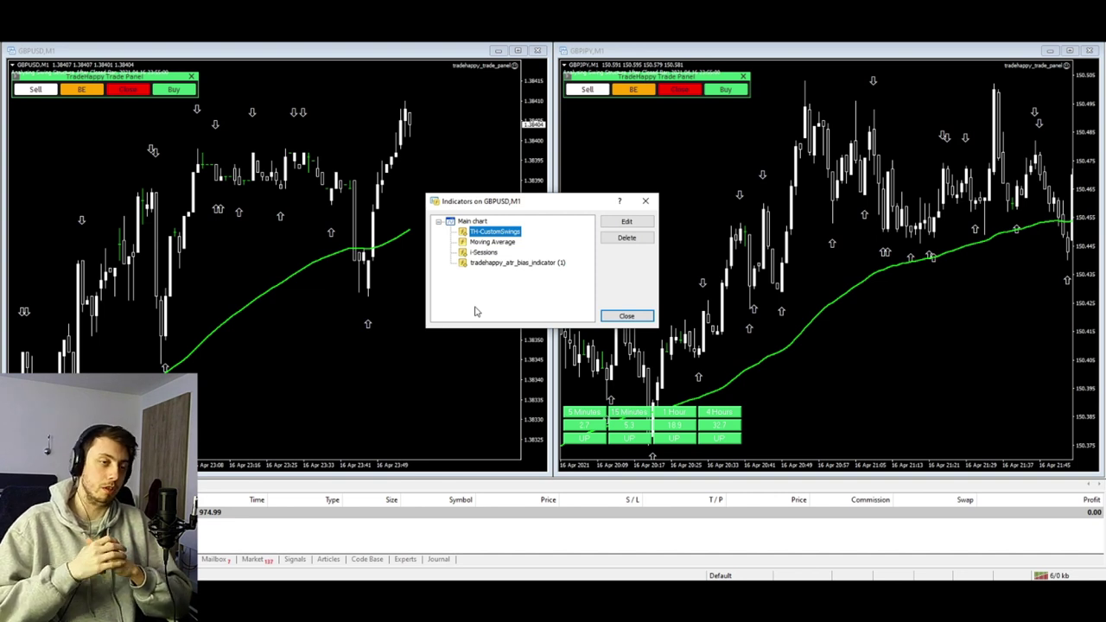
- Inspect the Moving Average indicator's parameters and leave them without making changes
{"action": "left_click", "coordinate": [501, 242]}
{"action": "left_click", "coordinate": [626, 221]}
{"action": "left_click_drag", "start_coordinate": [560, 195], "coordinate": [829, 300]}
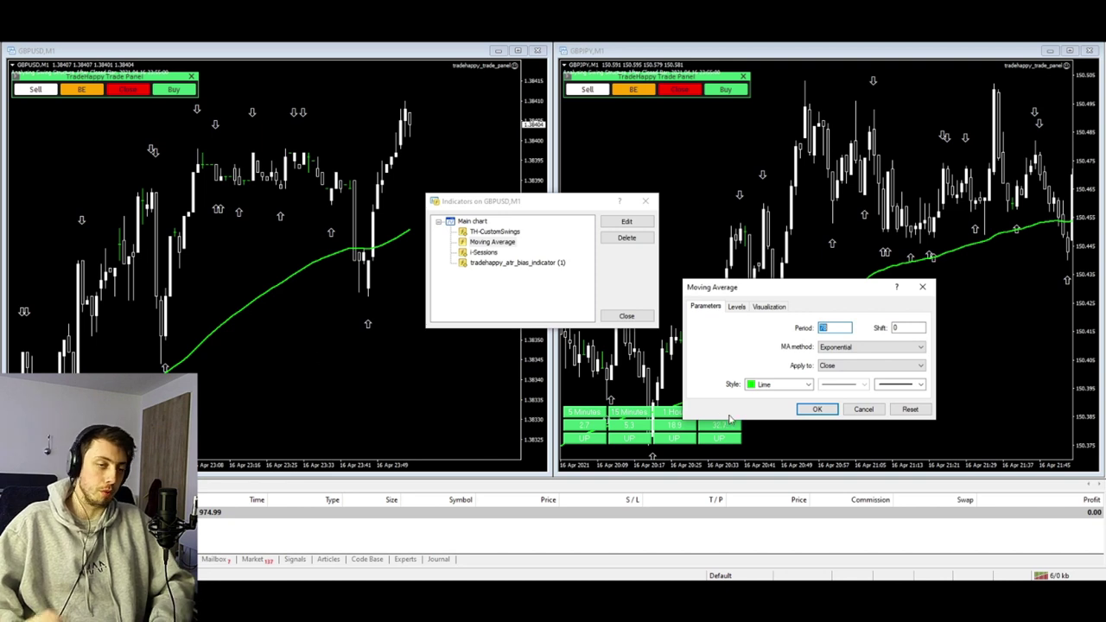
{"action": "left_click", "coordinate": [864, 409]}
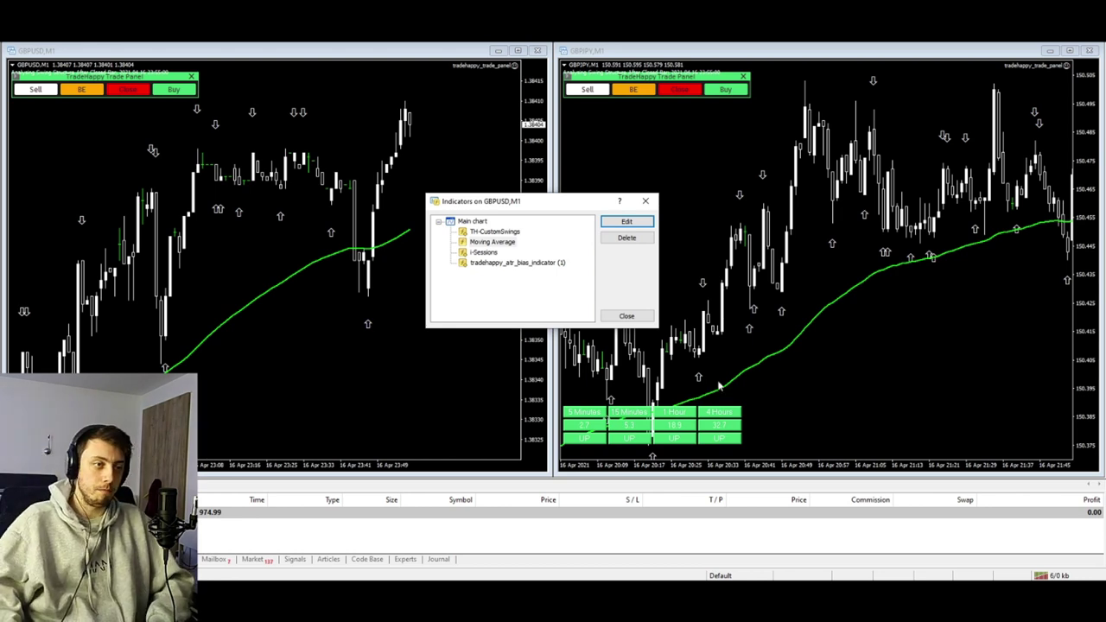
- Point out the i-Sessions and tradehappy_atr_bias_indicator entries in the indicators list, and close the list
{"action": "left_click", "coordinate": [486, 251]}
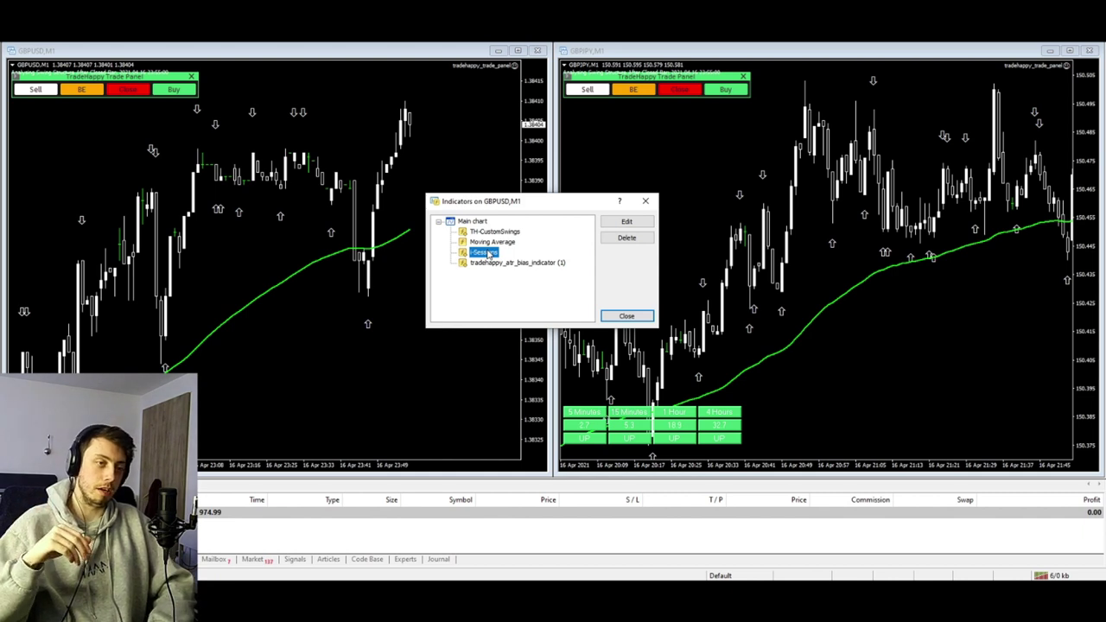
{"action": "left_click", "coordinate": [506, 263]}
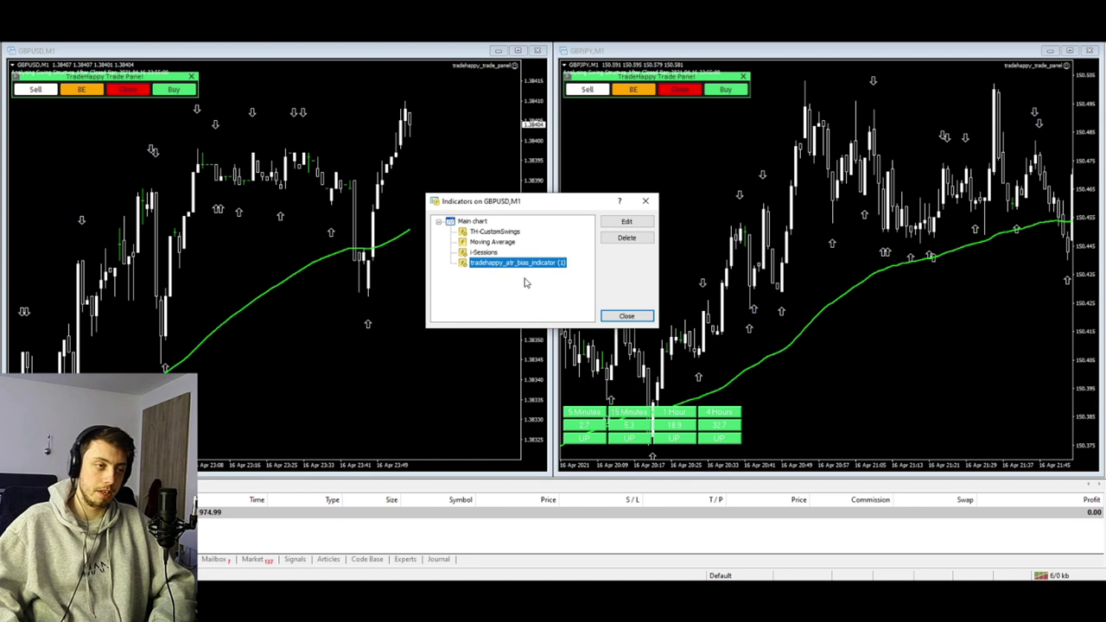
{"action": "left_click", "coordinate": [626, 316]}
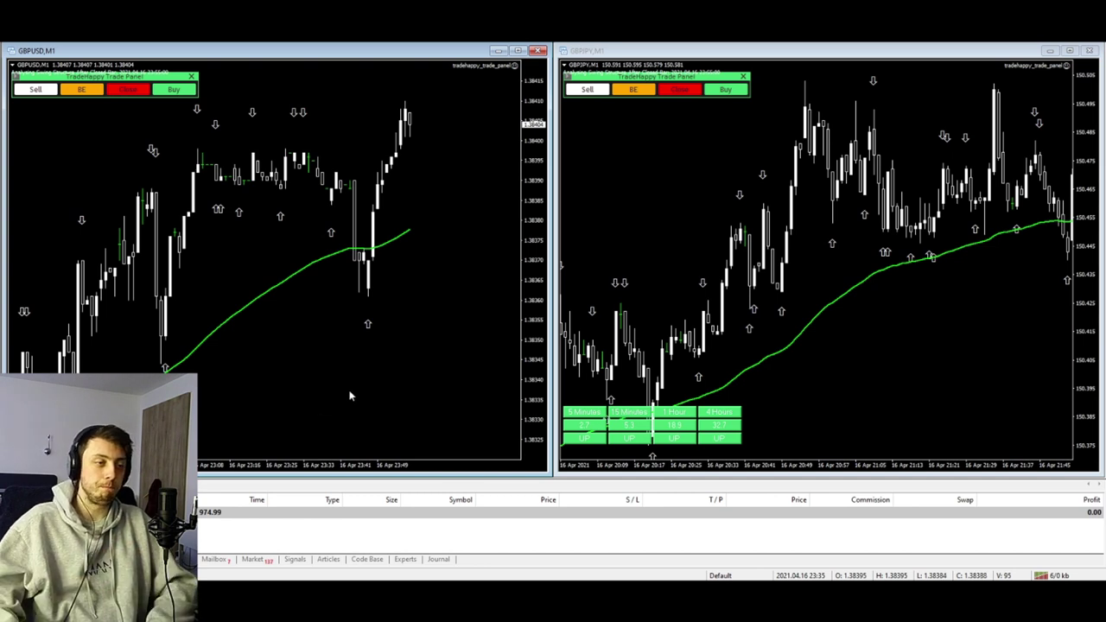
- Review the trade panel expert advisor's inputs on GBPUSD, highlighting breakeven at X times initial SL and partial close at X times risk, without changing them
{"action": "right_click", "coordinate": [364, 100]}
{"action": "mouse_move", "coordinate": [458, 192]}
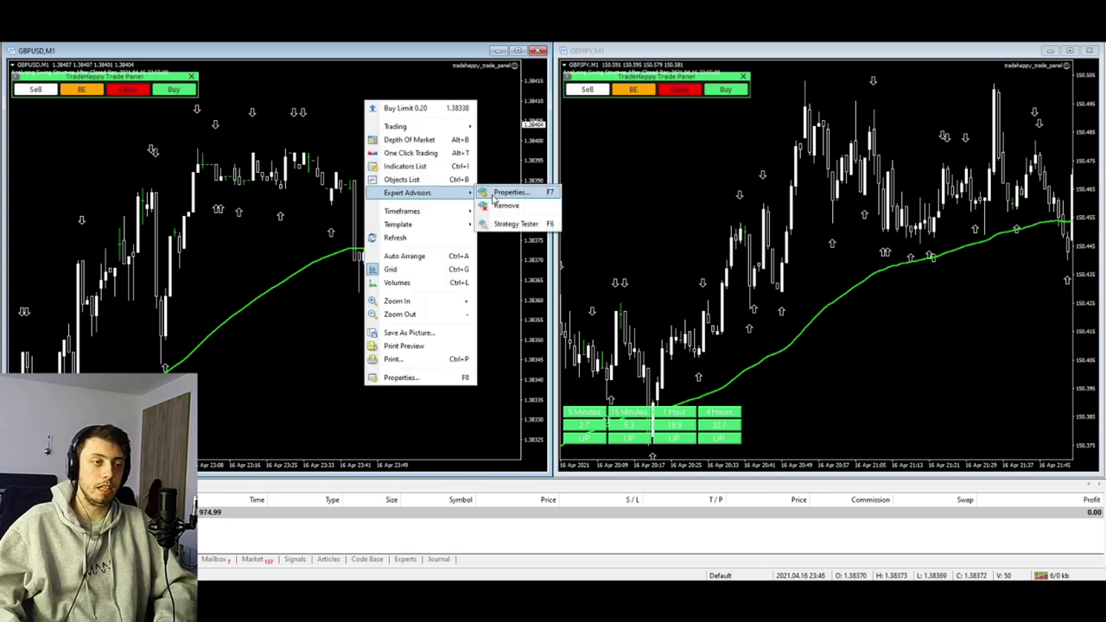
{"action": "left_click", "coordinate": [497, 193]}
{"action": "left_click_drag", "start_coordinate": [469, 49], "coordinate": [676, 46]}
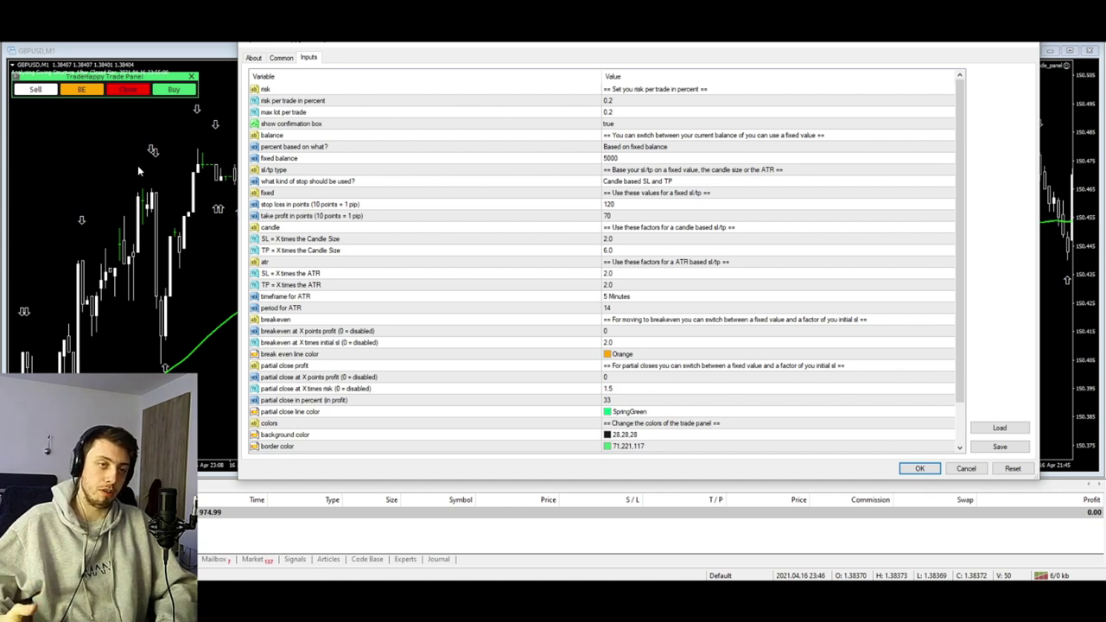
{"action": "left_click", "coordinate": [645, 343]}
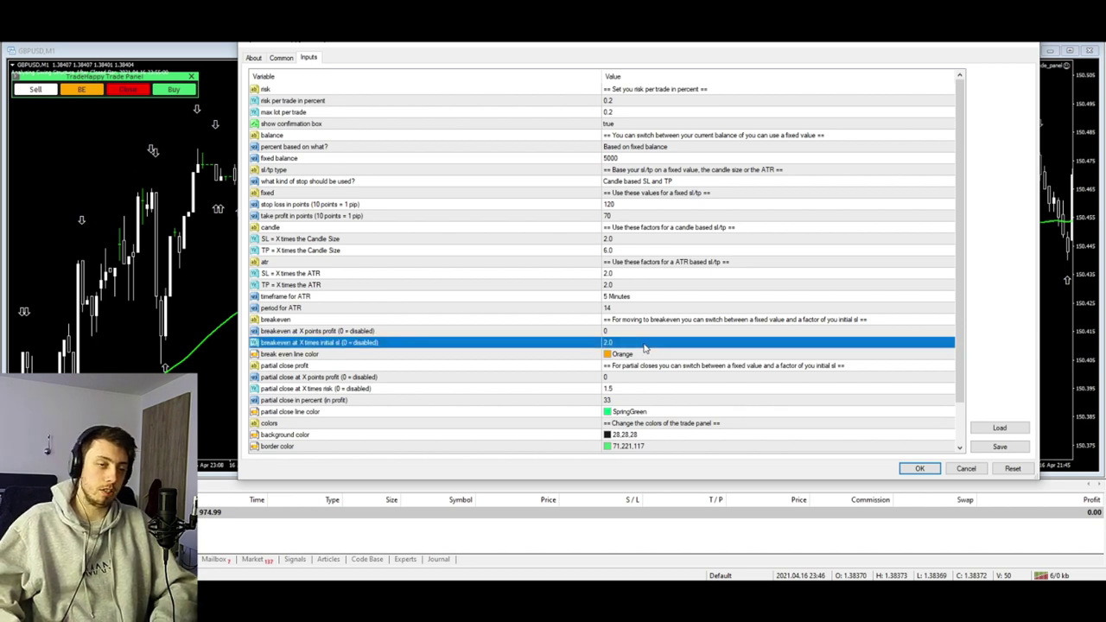
{"action": "left_click", "coordinate": [618, 389]}
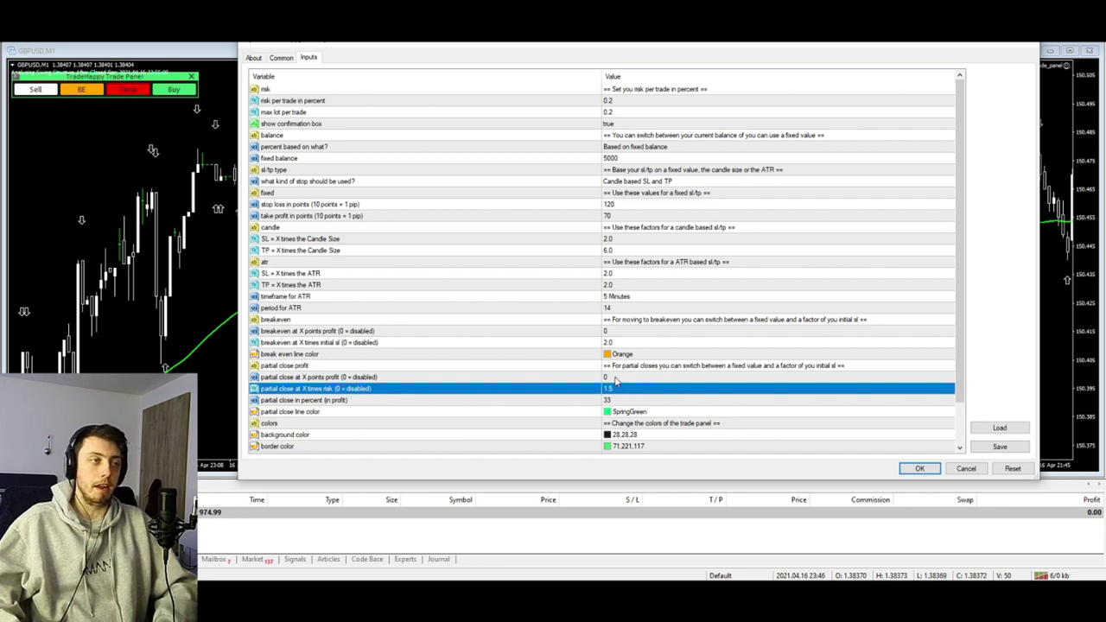
{"action": "left_click", "coordinate": [972, 475]}
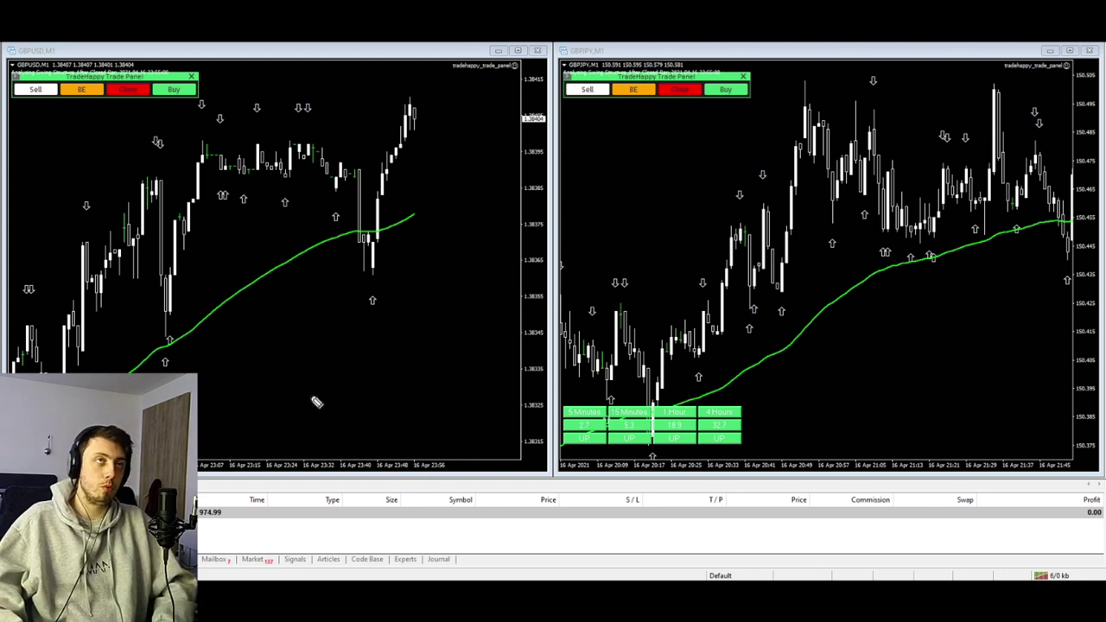
- Draw two green rising zigzag price swings over the GBPUSD chart, with a yellow horizontal level at the first high of each
{"action": "mouse_move", "coordinate": [285, 421]}
{"action": "left_mouse_down"}
{"action": "mouse_move", "coordinate": [372, 357]}
{"action": "mouse_move", "coordinate": [486, 326]}
{"action": "left_mouse_up"}
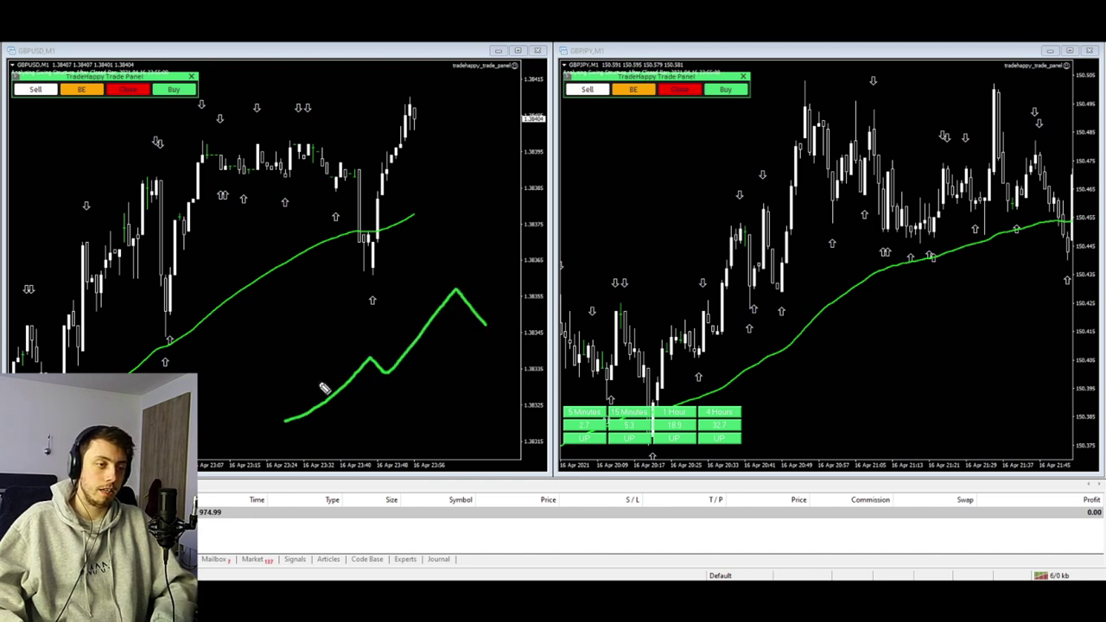
{"action": "mouse_move", "coordinate": [250, 381]}
{"action": "left_mouse_down"}
{"action": "mouse_move", "coordinate": [358, 291]}
{"action": "mouse_move", "coordinate": [484, 156]}
{"action": "mouse_move", "coordinate": [531, 251]}
{"action": "left_mouse_up"}
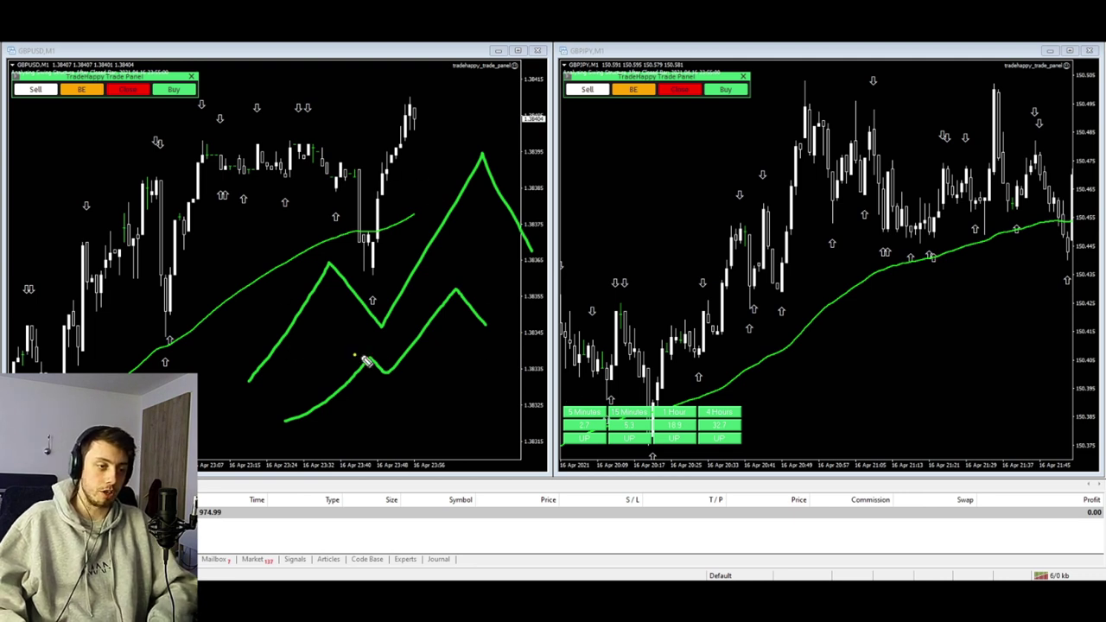
{"action": "left_click_drag", "start_coordinate": [354, 354], "coordinate": [603, 352]}
{"action": "left_click_drag", "start_coordinate": [305, 264], "coordinate": [589, 267]}
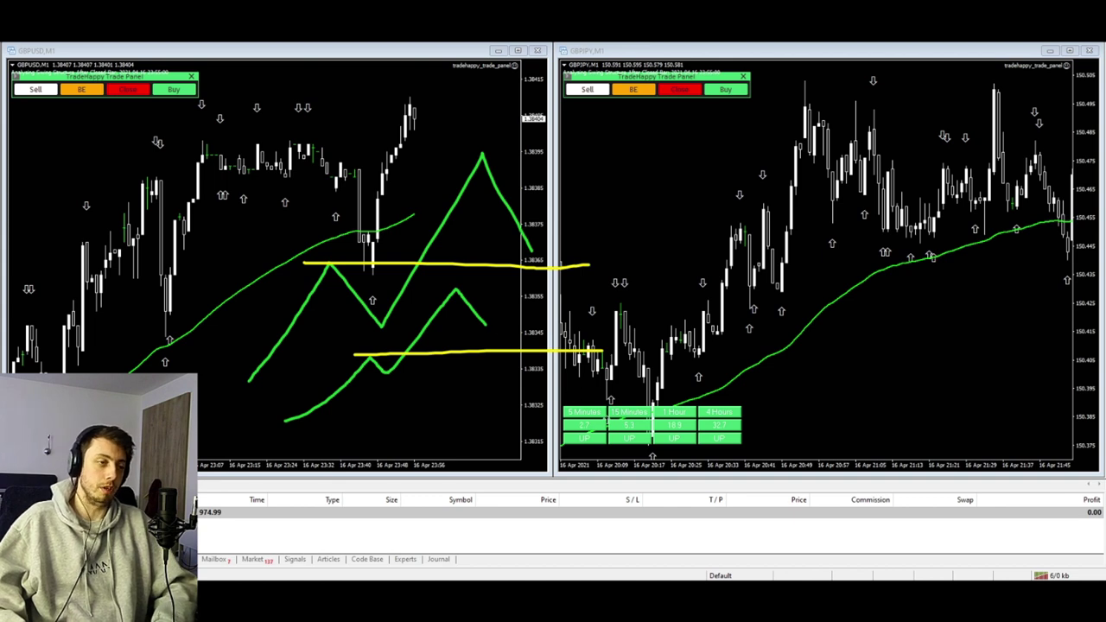
- Mark blue strokes from the pullback ends to both yellow levels, and add a green candle with a short horizontal entry line beside each
{"action": "left_click_drag", "start_coordinate": [491, 327], "coordinate": [493, 349]}
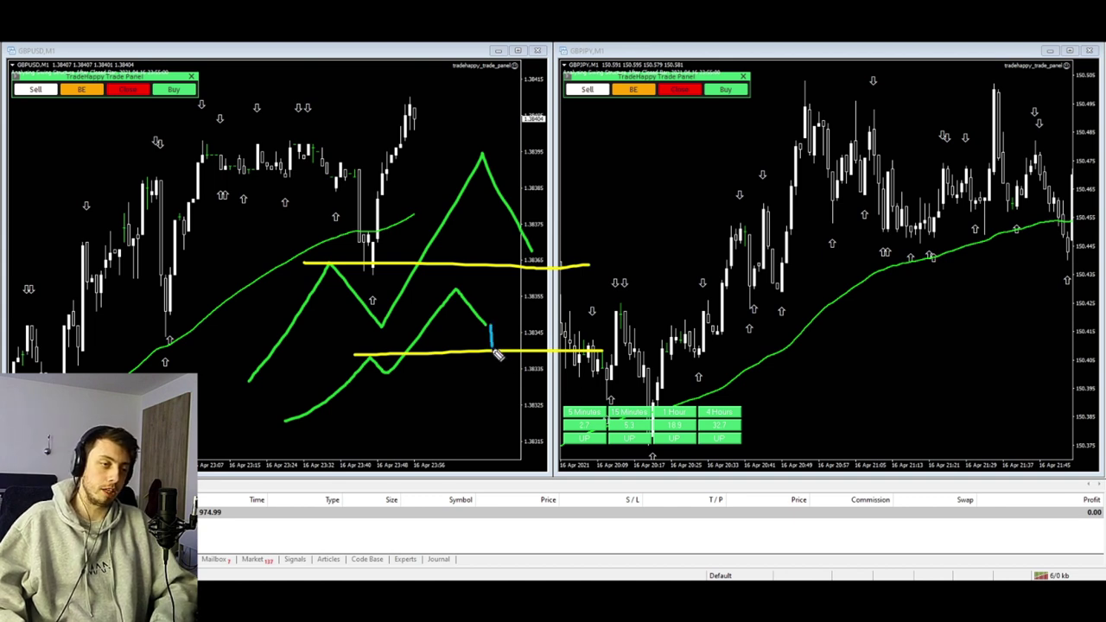
{"action": "left_click", "coordinate": [534, 259]}
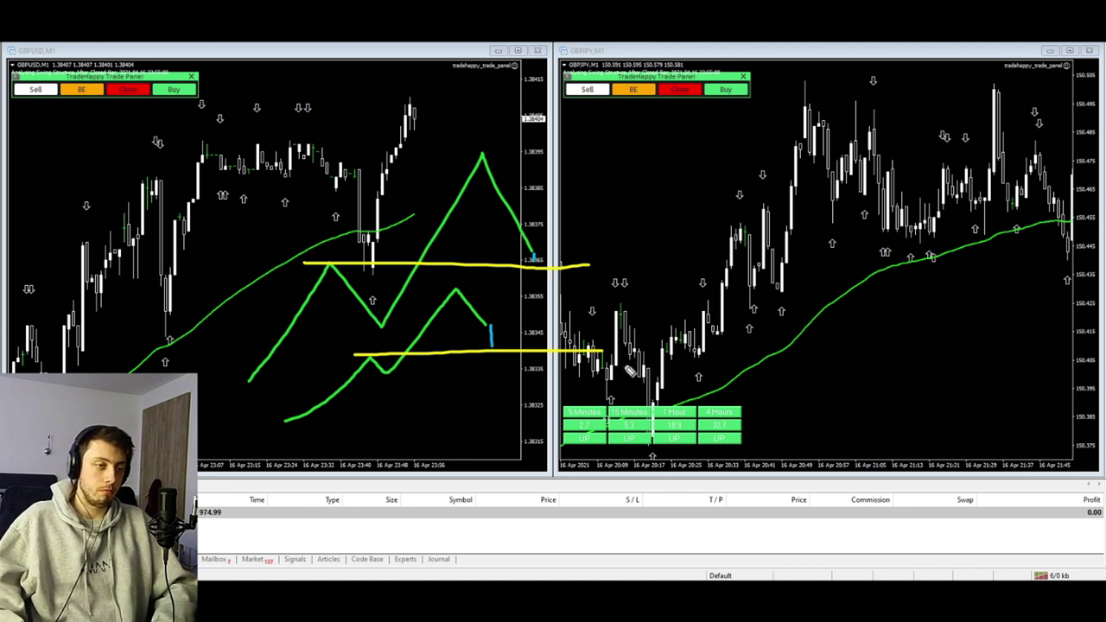
{"action": "left_click_drag", "start_coordinate": [504, 356], "coordinate": [504, 335]}
{"action": "mouse_move", "coordinate": [545, 276]}
{"action": "left_mouse_down"}
{"action": "mouse_move", "coordinate": [545, 253]}
{"action": "mouse_move", "coordinate": [578, 252]}
{"action": "left_mouse_up"}
{"action": "left_click_drag", "start_coordinate": [513, 335], "coordinate": [525, 335]}
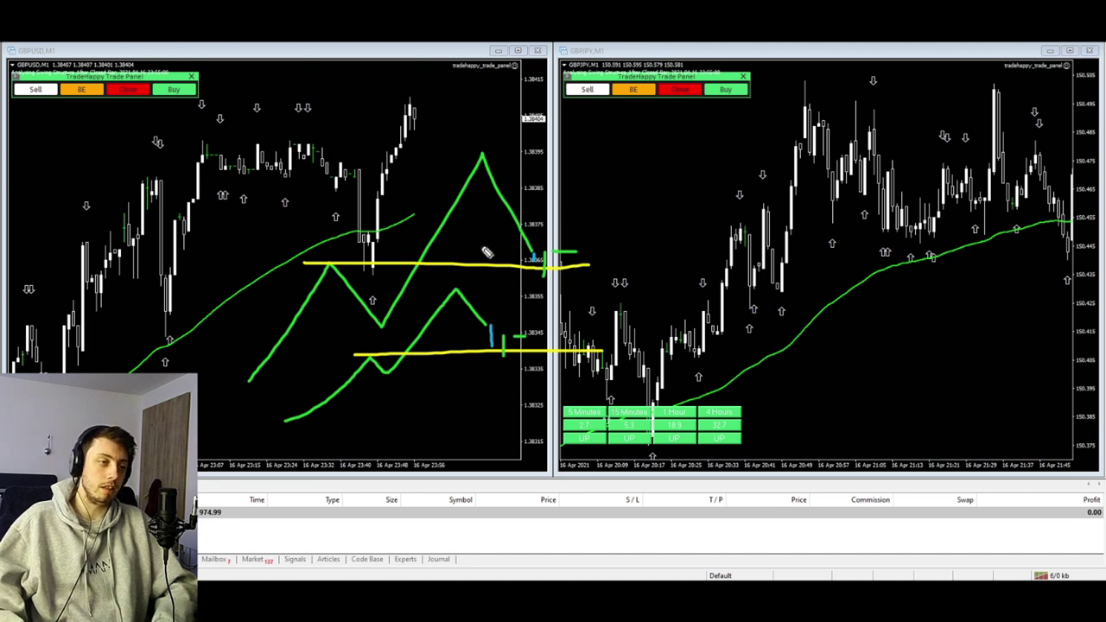
- Draw a rising magenta curve beneath the sketched swings, undo the stray stroke made after it, and clear all annotations
{"action": "mouse_move", "coordinate": [263, 441]}
{"action": "left_mouse_down"}
{"action": "mouse_move", "coordinate": [679, 292]}
{"action": "mouse_move", "coordinate": [713, 259]}
{"action": "left_mouse_up"}
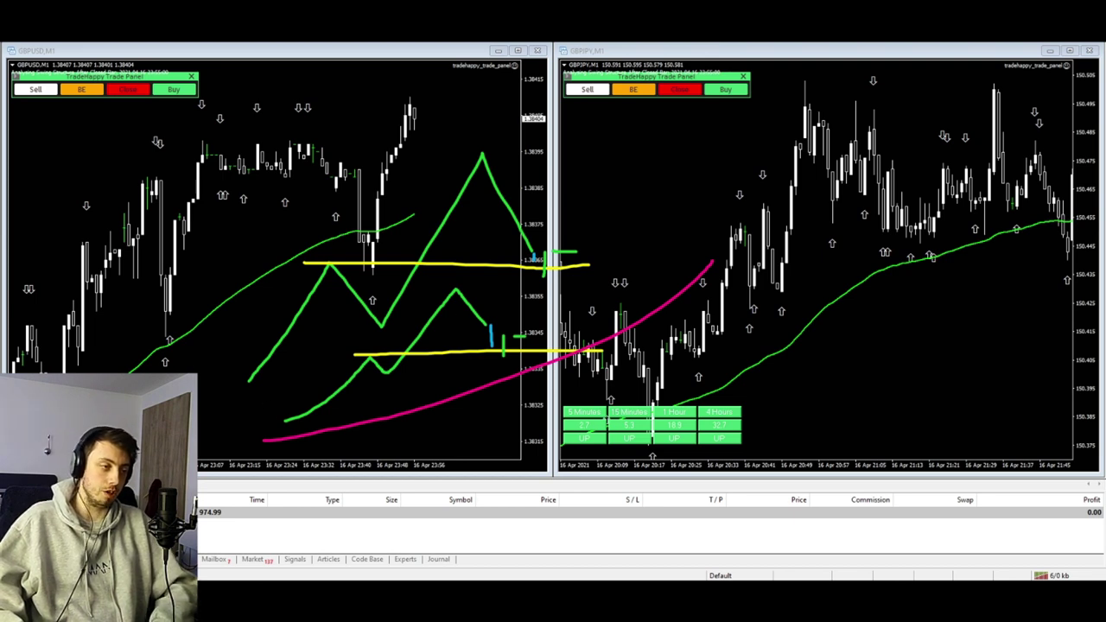
{"action": "mouse_move", "coordinate": [201, 449]}
{"action": "left_mouse_down"}
{"action": "mouse_move", "coordinate": [201, 390]}
{"action": "mouse_move", "coordinate": [154, 374]}
{"action": "left_mouse_up"}
{"action": "key", "text": "ctrl+z"}
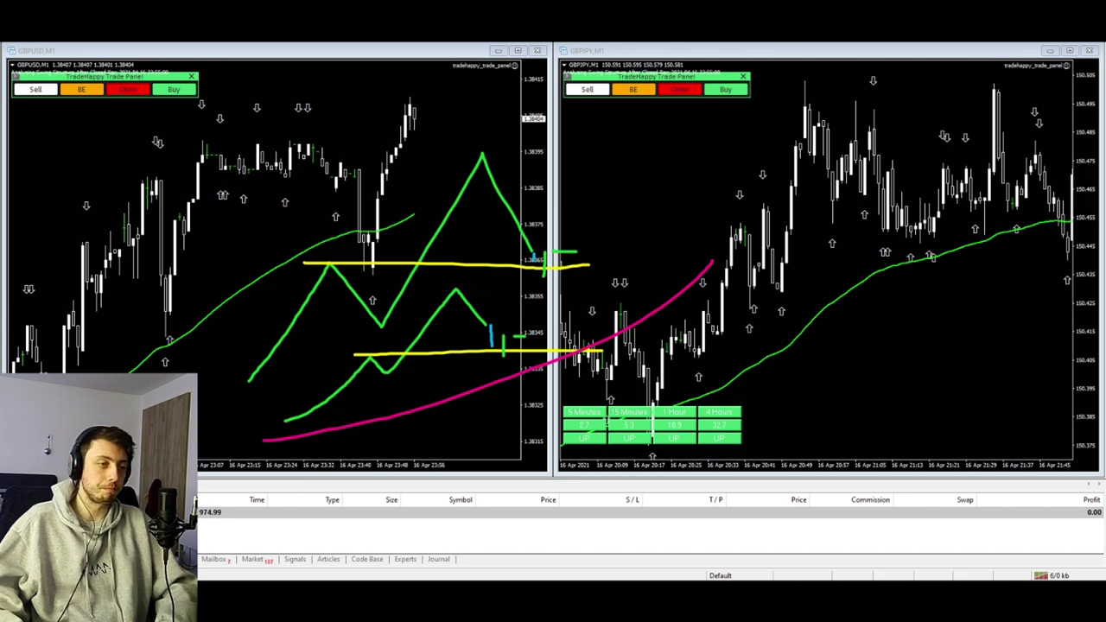
{"action": "key", "text": "Escape"}
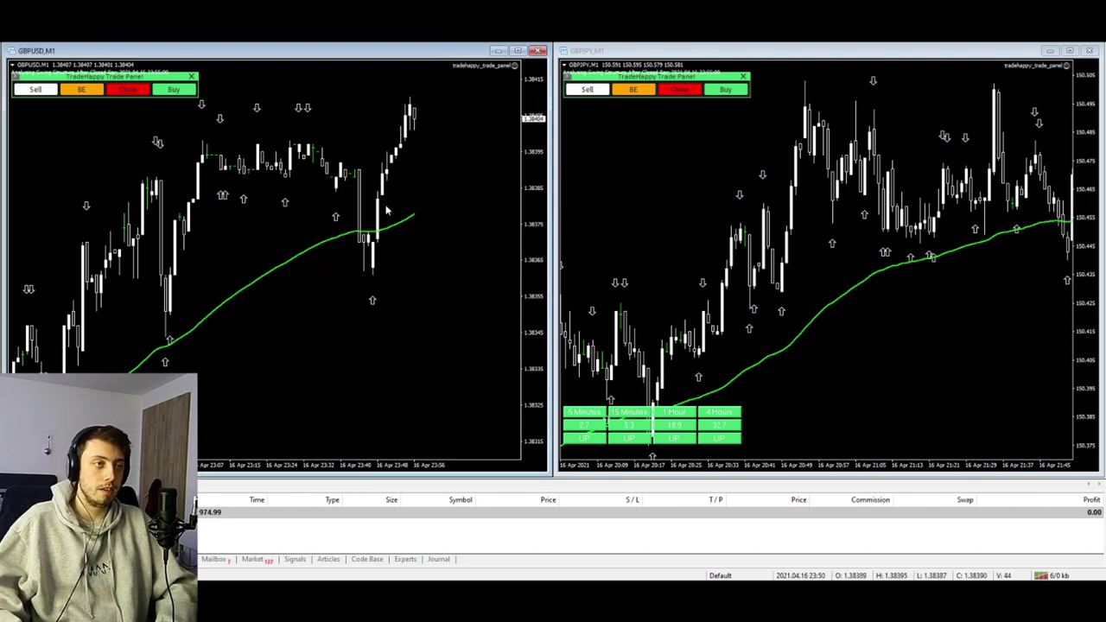
- Show the GBPJPY buy trade opened 2021.04.16 16:44:07 from the account history on the chart that holds GBPUSD
{"action": "scroll", "coordinate": [372, 358], "scroll_direction": "down", "scroll_amount": 5}
{"action": "scroll", "coordinate": [422, 352], "scroll_direction": "down", "scroll_amount": 10}
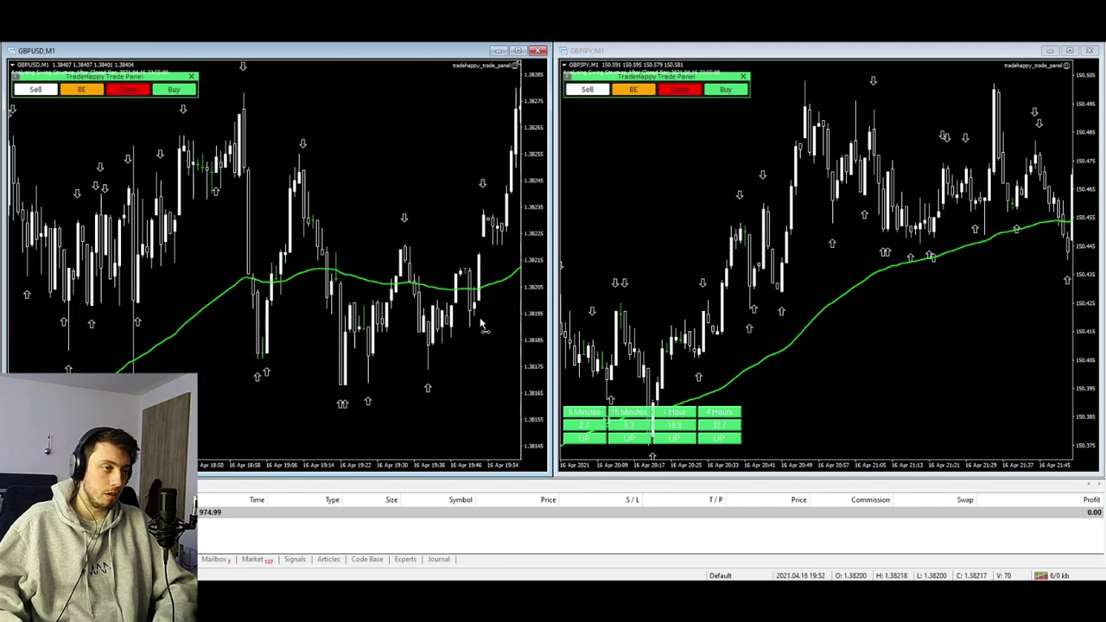
{"action": "left_click", "coordinate": [337, 513]}
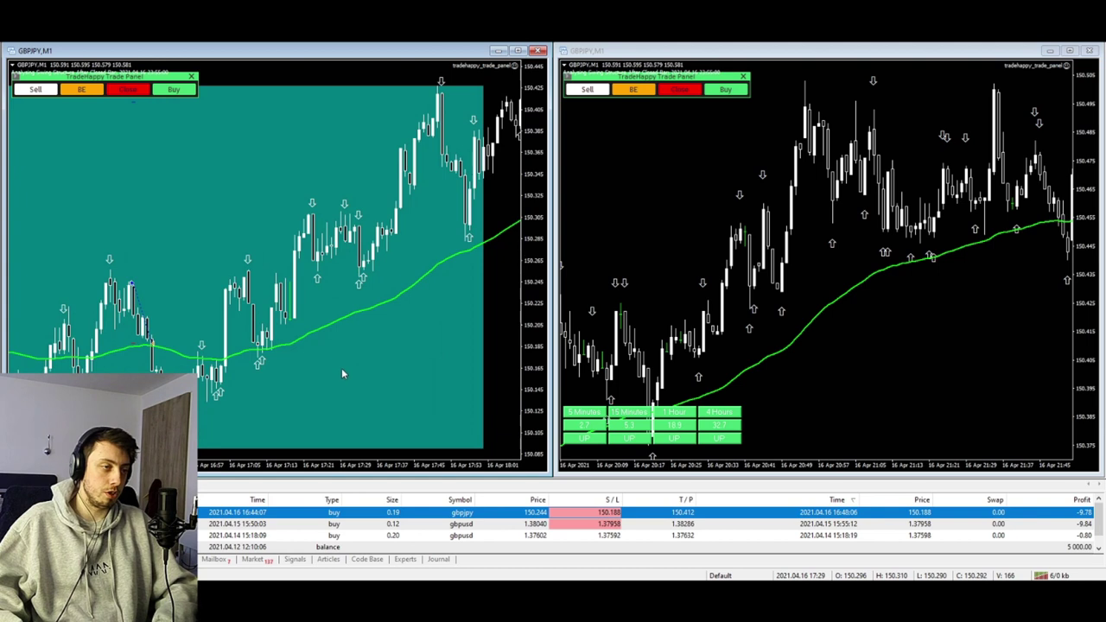
- Examine the GBPJPY price action before and after the 16:44 buy trade, including its swing highs, moving average and exit
{"action": "scroll", "coordinate": [341, 370], "scroll_direction": "down", "scroll_amount": 4}
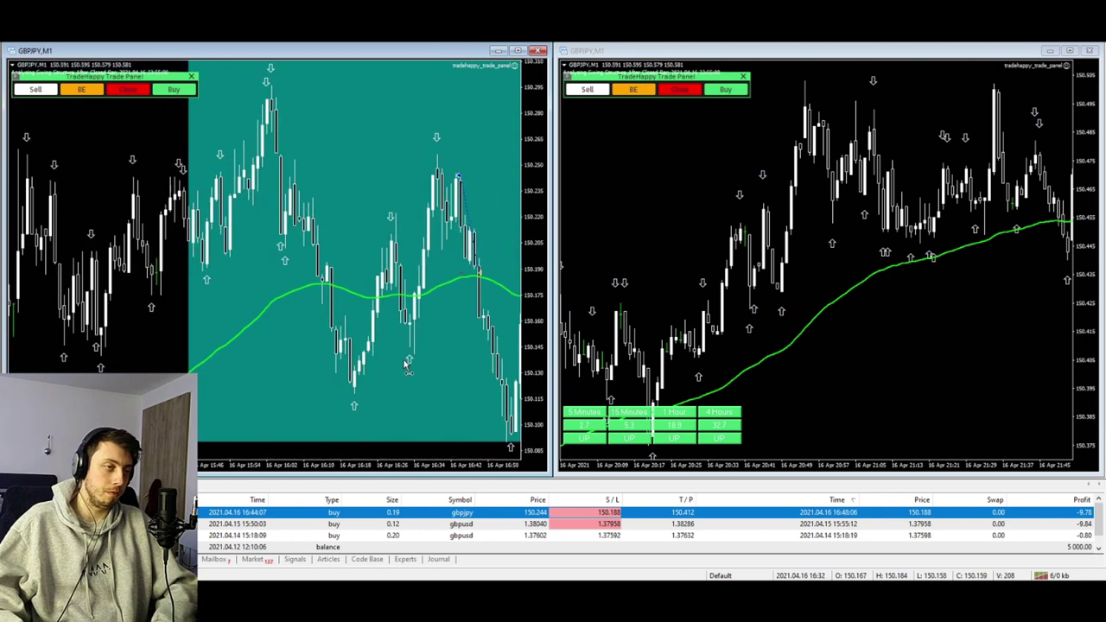
{"action": "scroll", "coordinate": [406, 368], "scroll_direction": "up", "scroll_amount": 2}
{"action": "scroll", "coordinate": [366, 361], "scroll_direction": "up", "scroll_amount": 2}
{"action": "middle_click", "coordinate": [365, 361]}
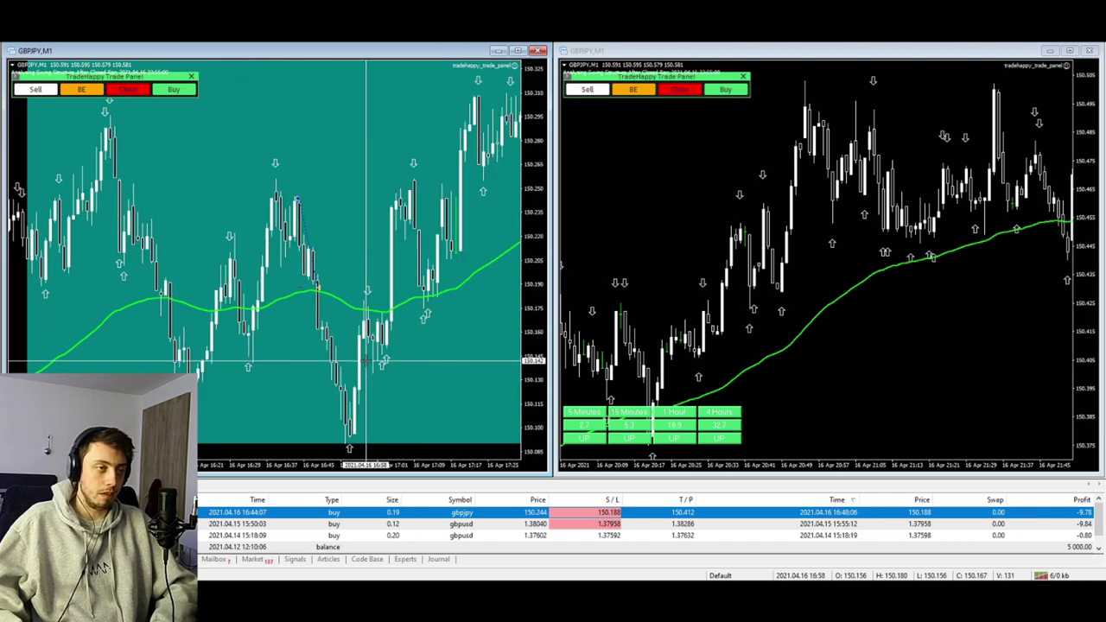
{"action": "left_click", "coordinate": [288, 362]}
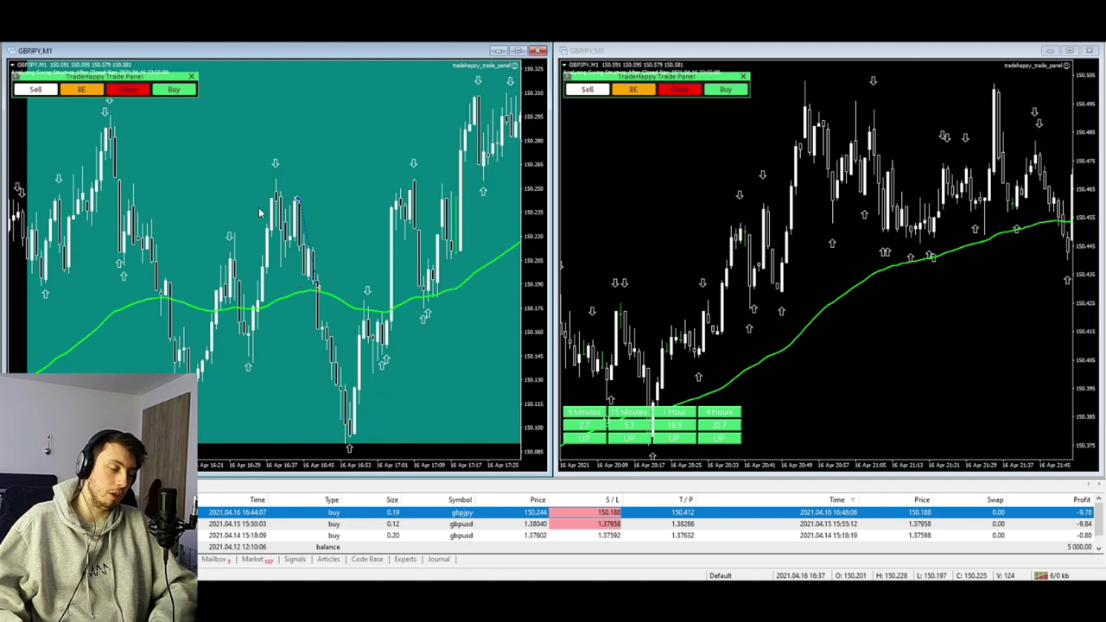
{"action": "scroll", "coordinate": [308, 390], "scroll_direction": "down", "scroll_amount": 3}
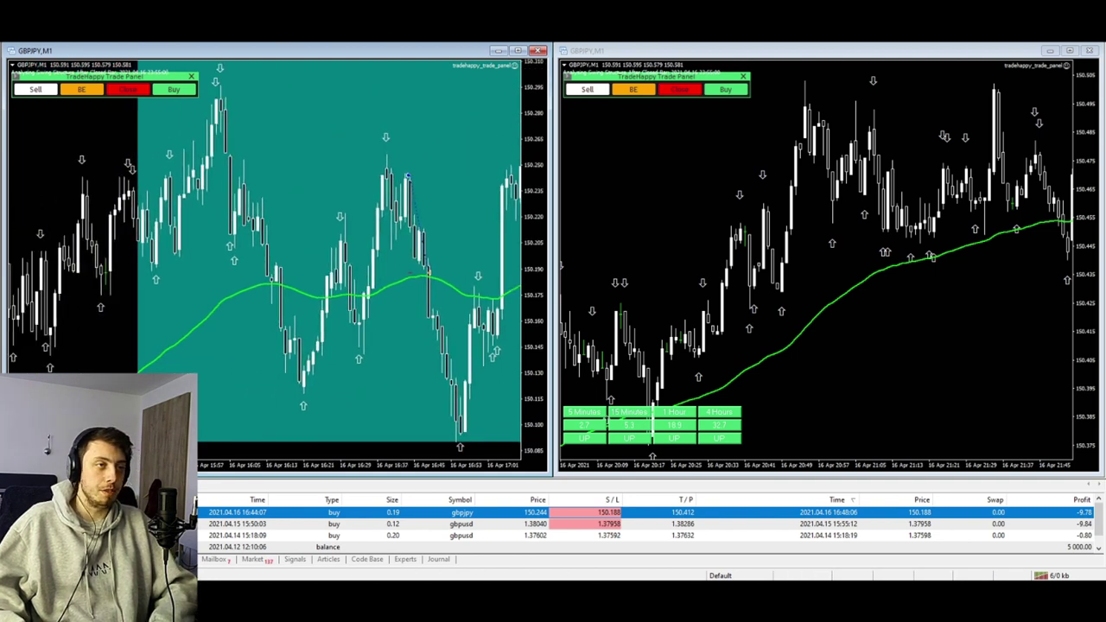
{"action": "scroll", "coordinate": [313, 361], "scroll_direction": "down", "scroll_amount": 2}
{"action": "scroll", "coordinate": [313, 361], "scroll_direction": "up", "scroll_amount": 8}
{"action": "scroll", "coordinate": [312, 359], "scroll_direction": "down", "scroll_amount": 3}
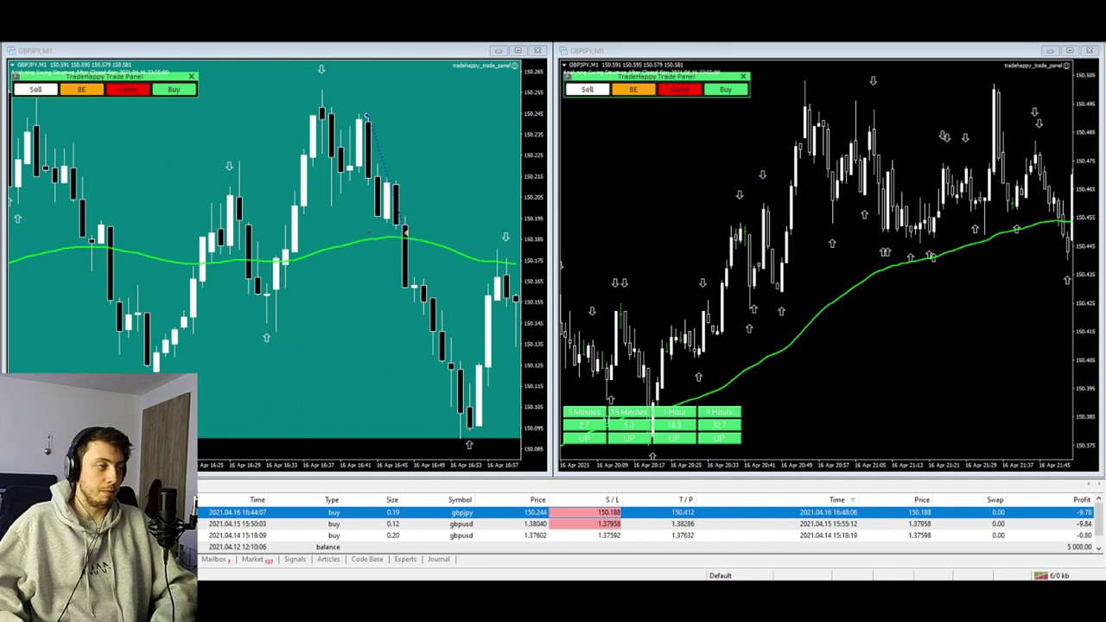
- Trace the rising swing highs and lows before the GBPJPY buy trade with a thick green zigzag and trace the moving average beneath them
{"action": "mouse_move", "coordinate": [146, 364]}
{"action": "left_mouse_down"}
{"action": "mouse_move", "coordinate": [238, 188]}
{"action": "mouse_move", "coordinate": [273, 302]}
{"action": "mouse_move", "coordinate": [327, 108]}
{"action": "mouse_move", "coordinate": [344, 203]}
{"action": "left_mouse_up"}
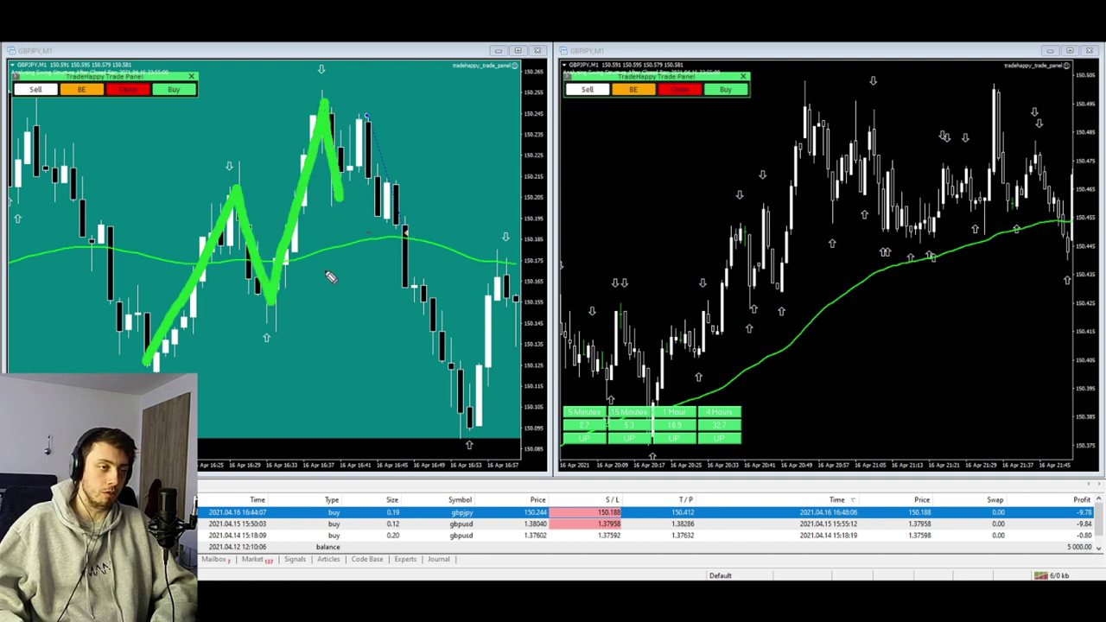
{"action": "left_click", "coordinate": [146, 255]}
{"action": "mouse_move", "coordinate": [152, 260]}
{"action": "left_mouse_down"}
{"action": "mouse_move", "coordinate": [309, 251]}
{"action": "mouse_move", "coordinate": [404, 226]}
{"action": "left_mouse_up"}
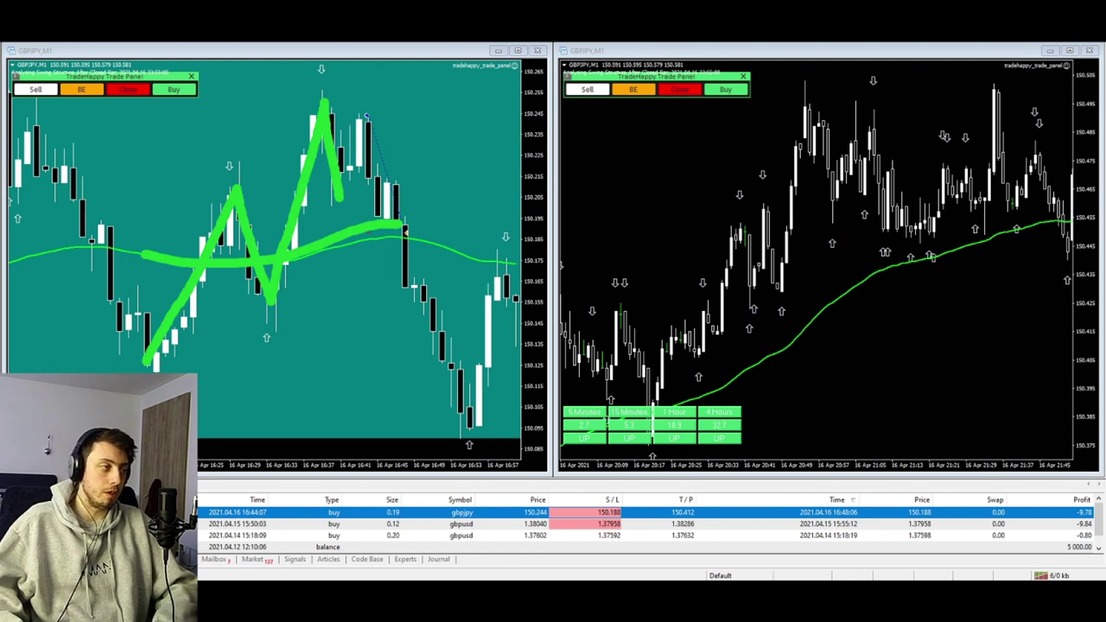
- Mark the buy trade's entry and exit levels with short horizontal green lines, clearing the earlier swing sketch and finally all annotations
{"action": "left_click_drag", "start_coordinate": [365, 122], "coordinate": [392, 121]}
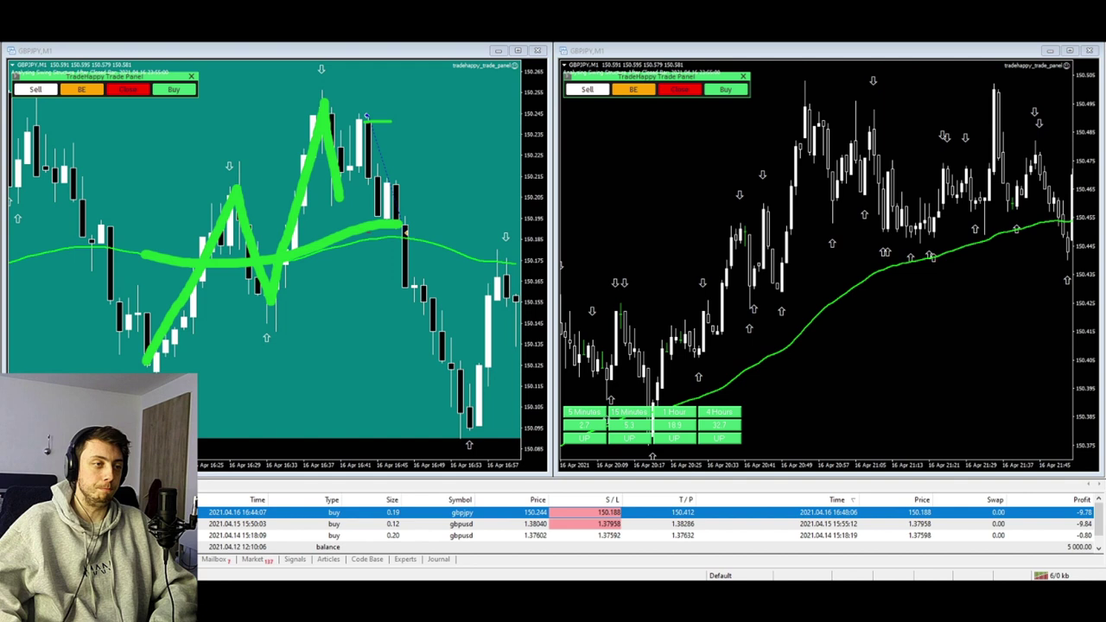
{"action": "key", "text": "e"}
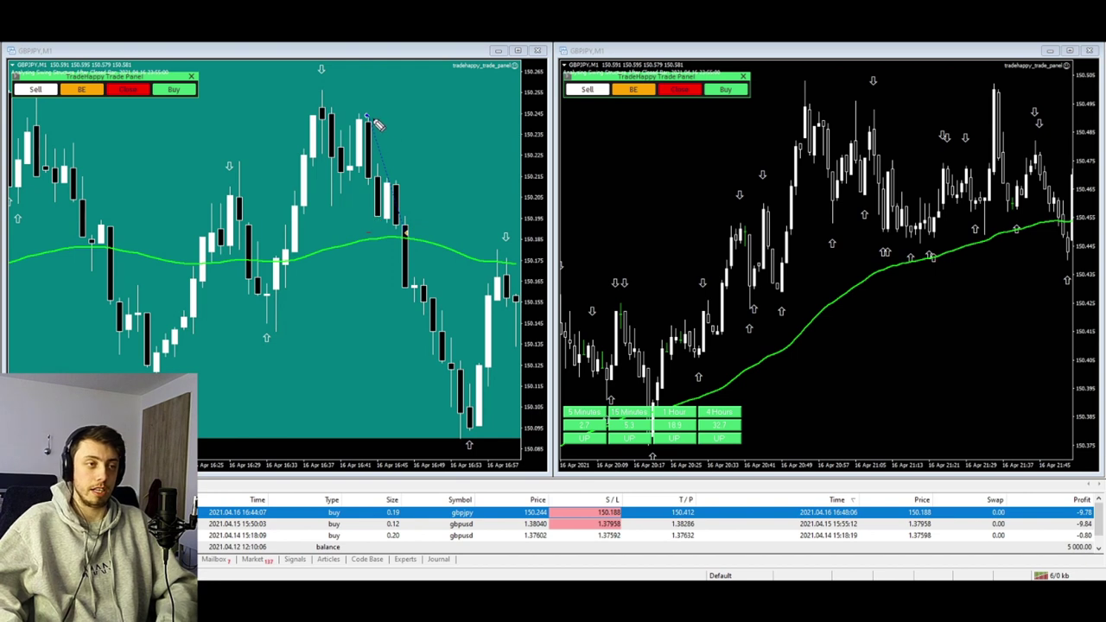
{"action": "left_click_drag", "start_coordinate": [405, 231], "coordinate": [466, 231]}
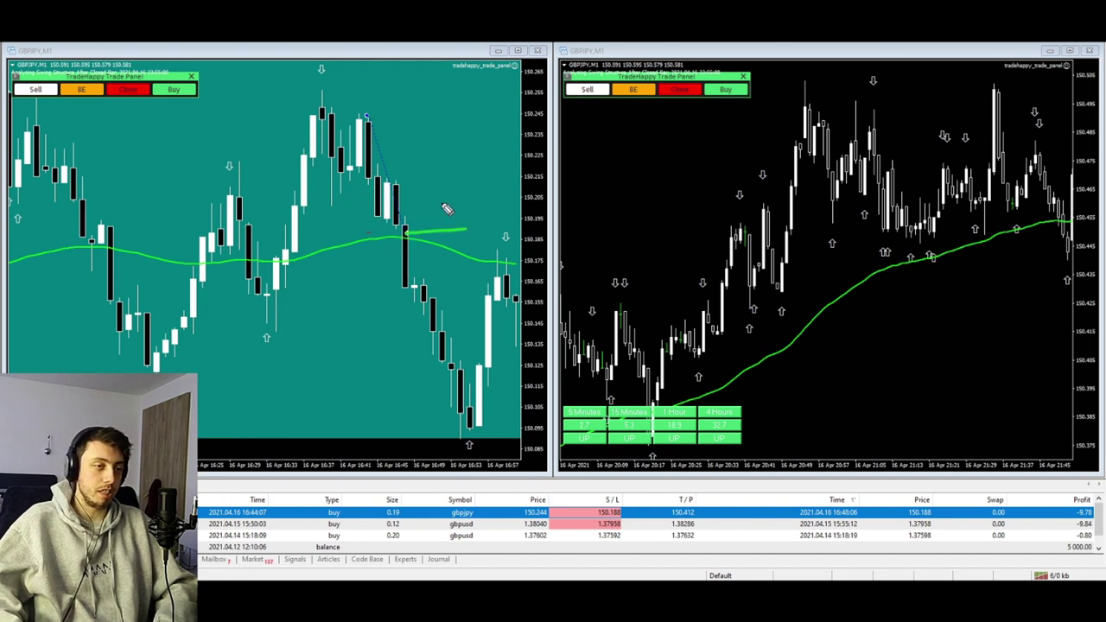
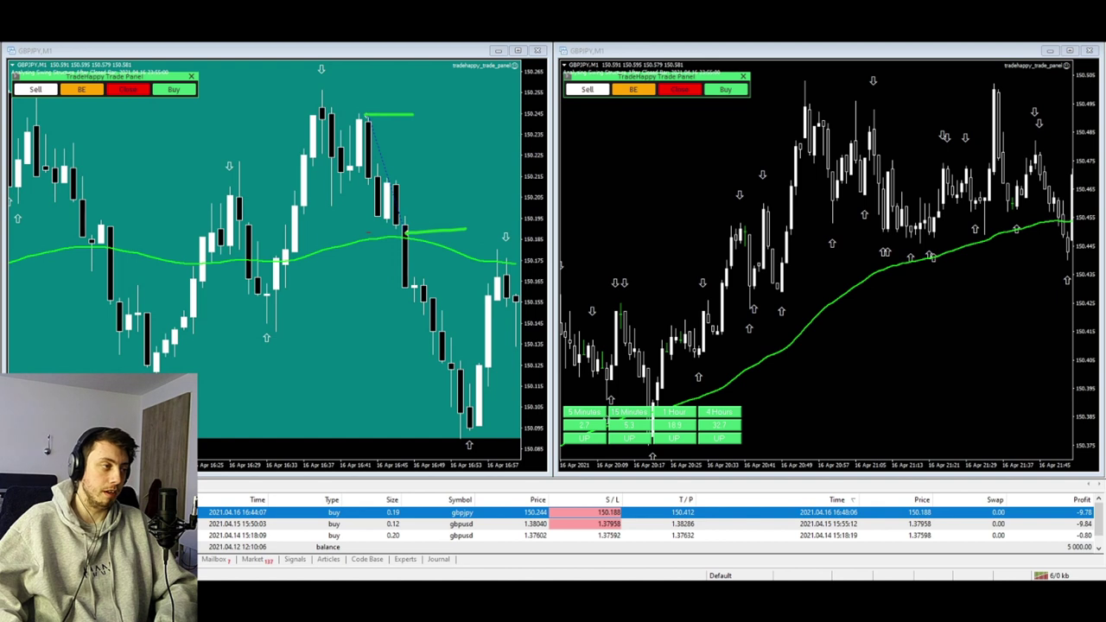
{"action": "key", "text": "Escape"}
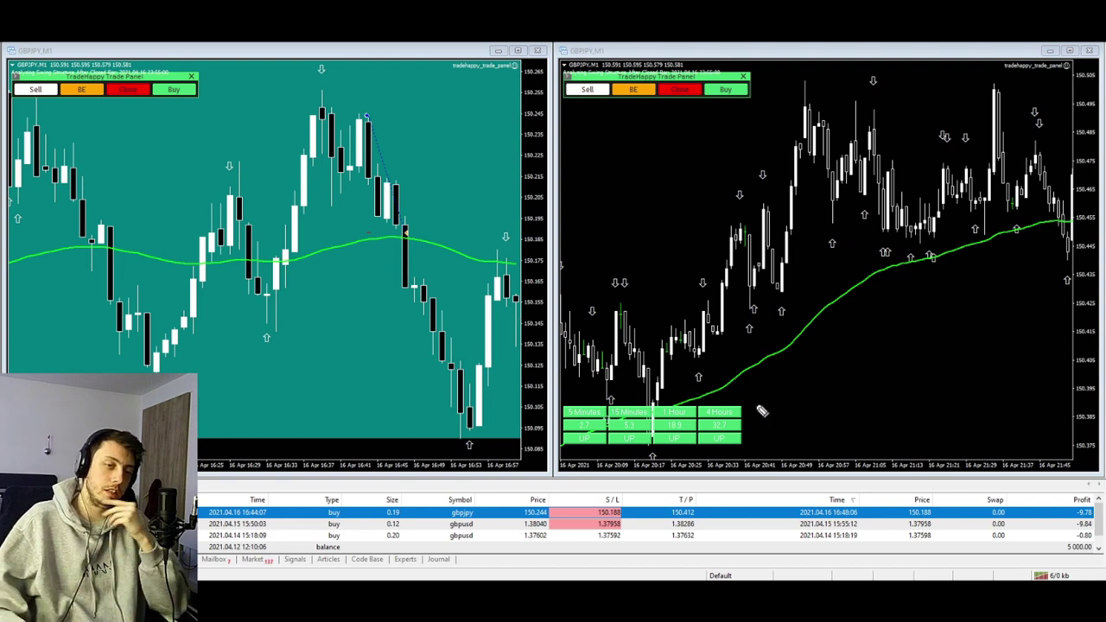
- Circle the multi-timeframe trend table and the trade panel in green, add an arrow pointing to the table, and clear the annotations
{"action": "mouse_move", "coordinate": [758, 403]}
{"action": "left_mouse_down"}
{"action": "mouse_move", "coordinate": [730, 389]}
{"action": "mouse_move", "coordinate": [575, 452]}
{"action": "mouse_move", "coordinate": [793, 425]}
{"action": "mouse_move", "coordinate": [736, 388]}
{"action": "left_mouse_up"}
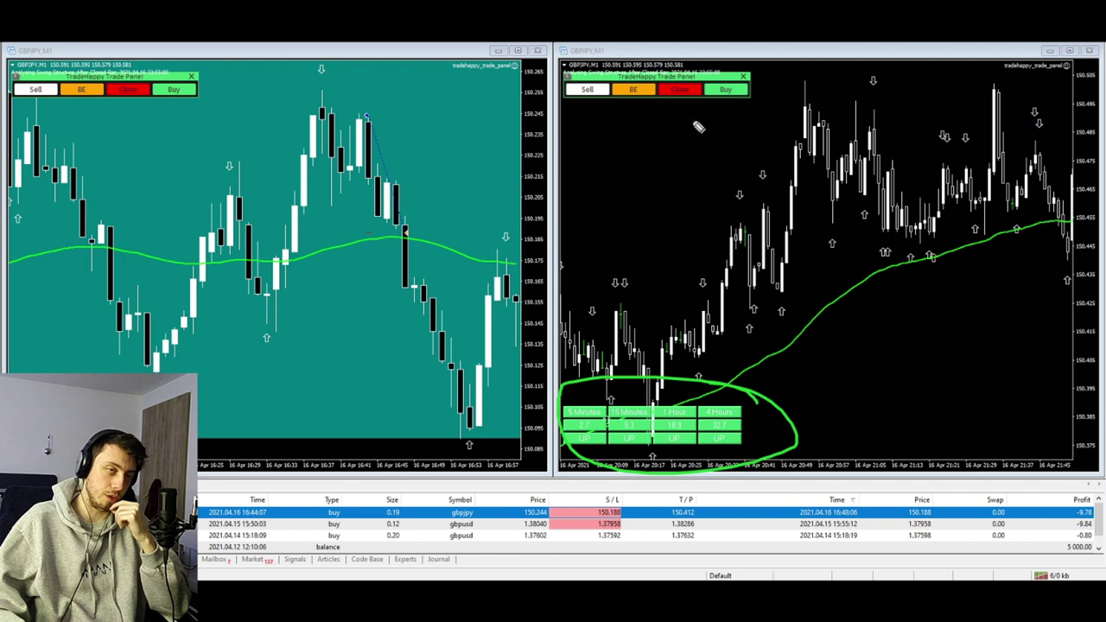
{"action": "mouse_move", "coordinate": [757, 53]}
{"action": "left_mouse_down"}
{"action": "mouse_move", "coordinate": [518, 49]}
{"action": "mouse_move", "coordinate": [868, 95]}
{"action": "mouse_move", "coordinate": [623, 73]}
{"action": "left_mouse_up"}
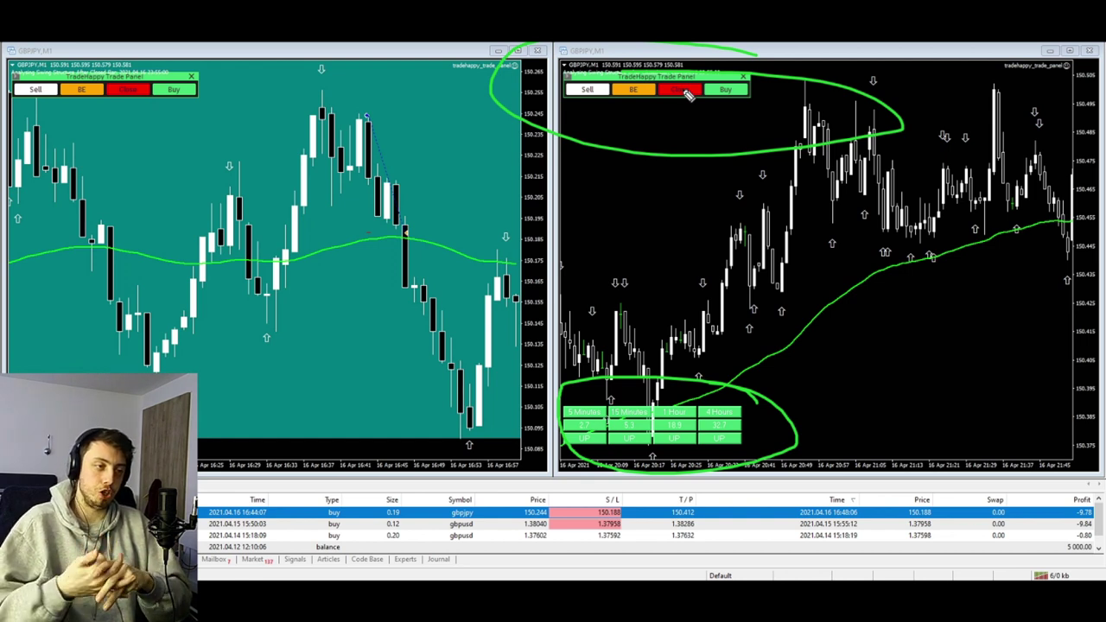
{"action": "mouse_move", "coordinate": [845, 342]}
{"action": "left_mouse_down"}
{"action": "mouse_move", "coordinate": [783, 396]}
{"action": "mouse_move", "coordinate": [773, 391]}
{"action": "left_mouse_up"}
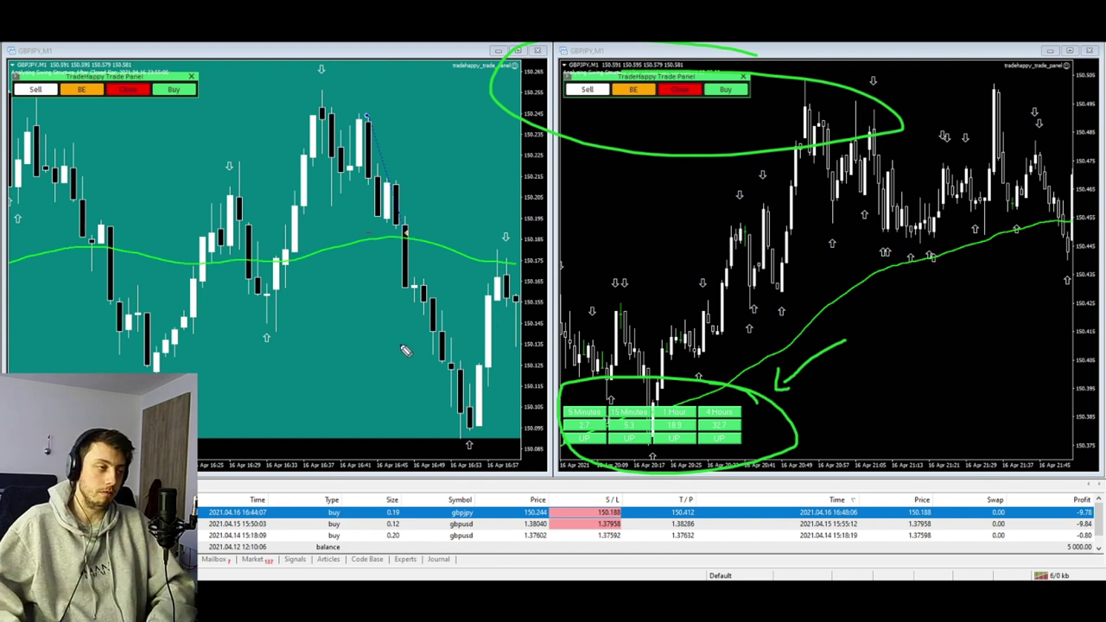
{"action": "key", "text": "e"}
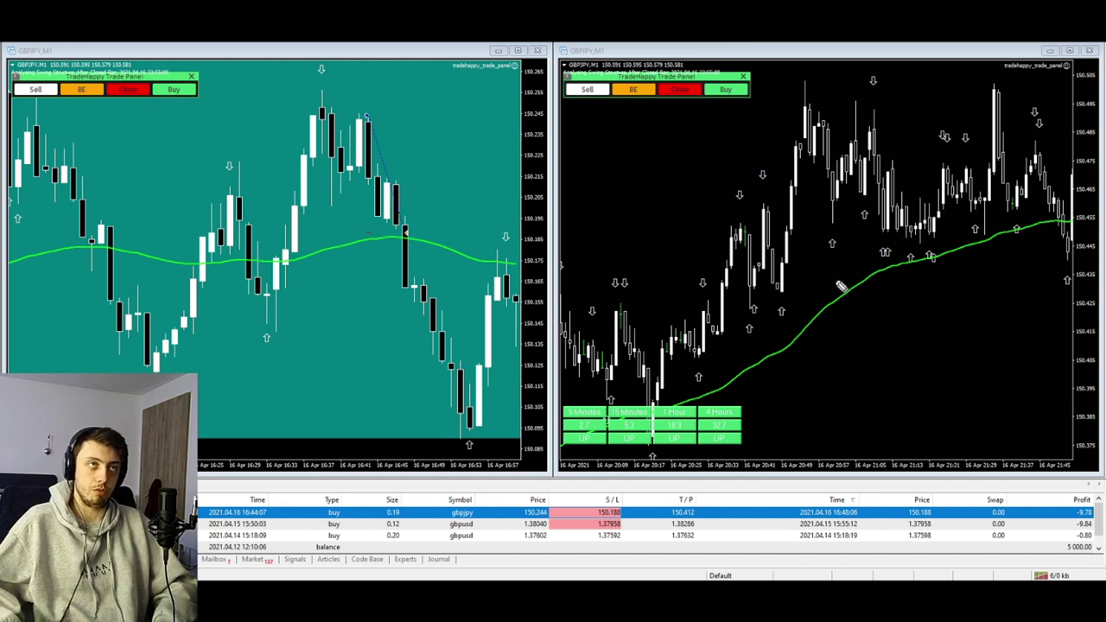
- Draw a green upward arrow above the moving average and a green downward arrow below it on the black GBPJPY chart
{"action": "mouse_move", "coordinate": [830, 275]}
{"action": "left_mouse_down"}
{"action": "mouse_move", "coordinate": [824, 223]}
{"action": "mouse_move", "coordinate": [838, 208]}
{"action": "left_mouse_up"}
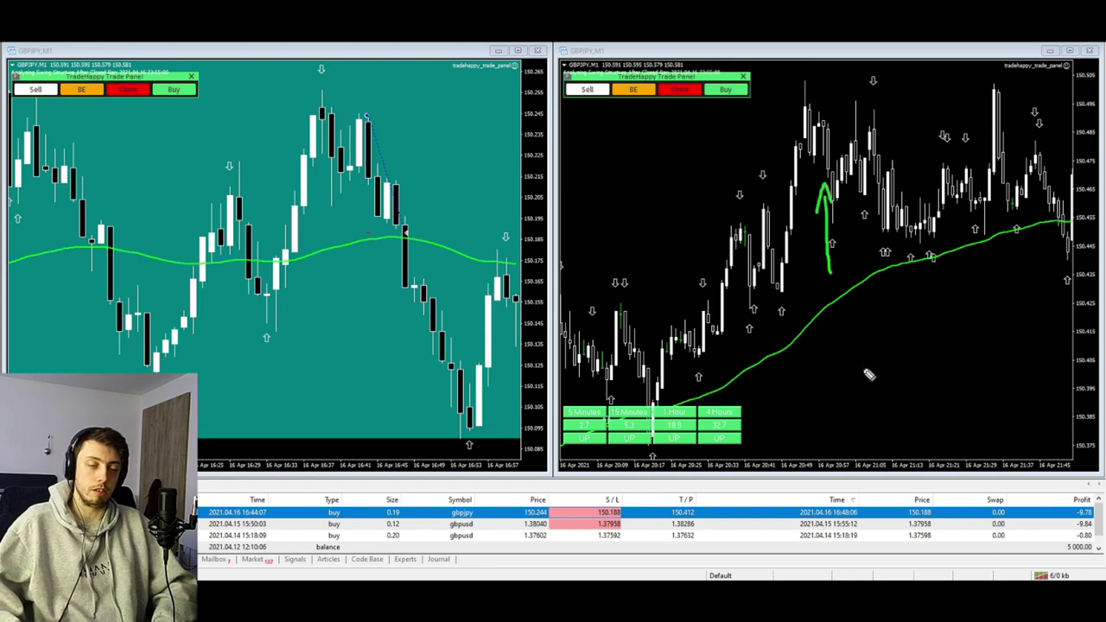
{"action": "mouse_move", "coordinate": [878, 288]}
{"action": "left_mouse_down"}
{"action": "mouse_move", "coordinate": [896, 390]}
{"action": "mouse_move", "coordinate": [899, 363]}
{"action": "left_mouse_up"}
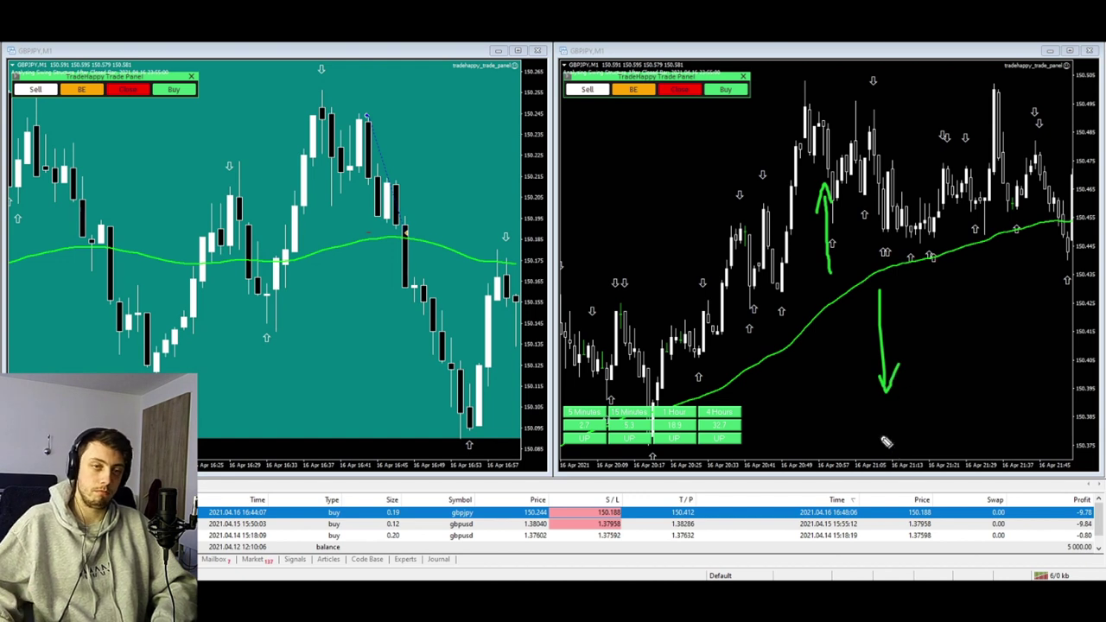